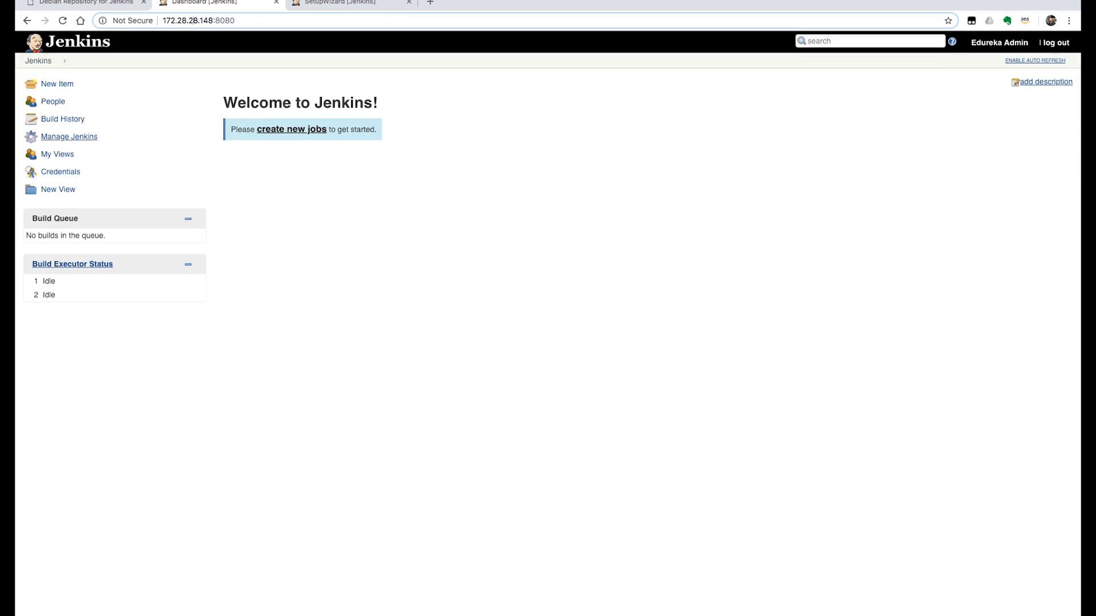
Review the administration options on the Manage Jenkins page, from Configure System to Prepare for Shutdown, and return to the dashboard
left_click(69, 136)
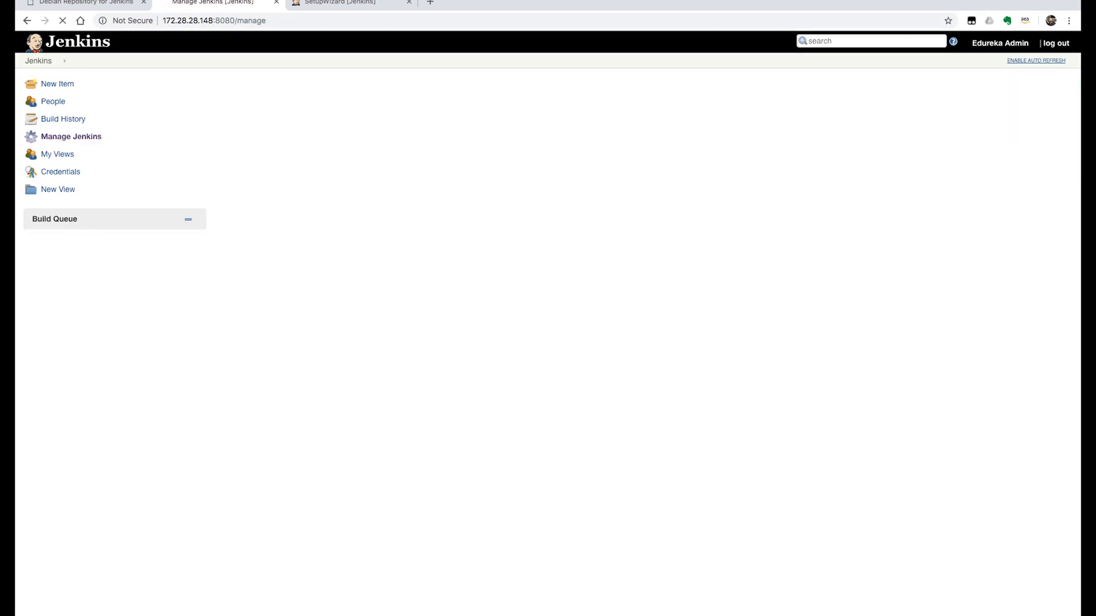
scroll(548, 320, "down", 3)
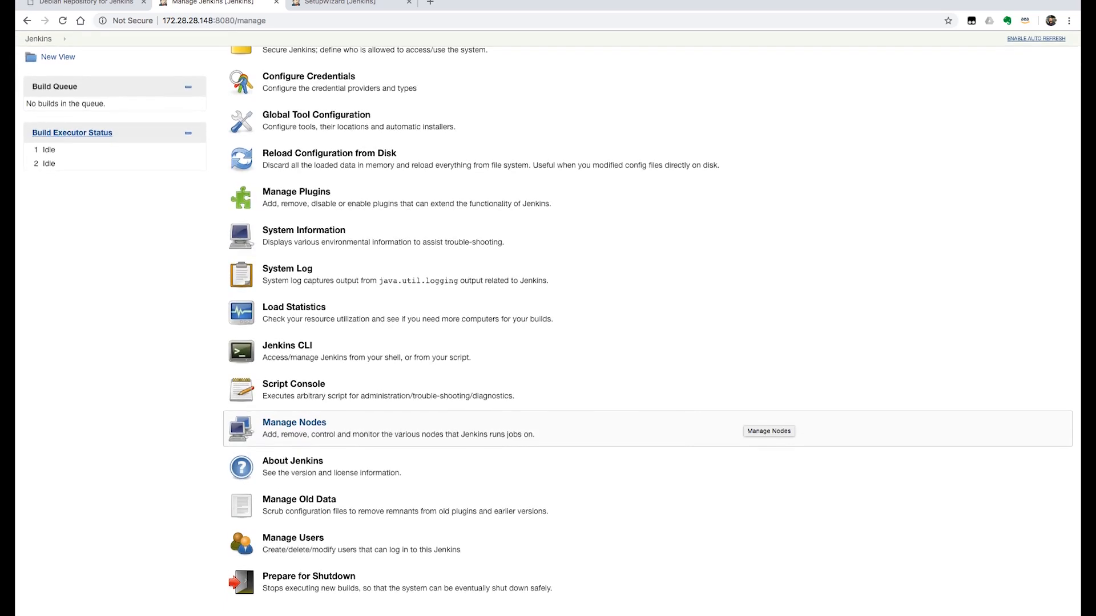
scroll(548, 251, "up", 3)
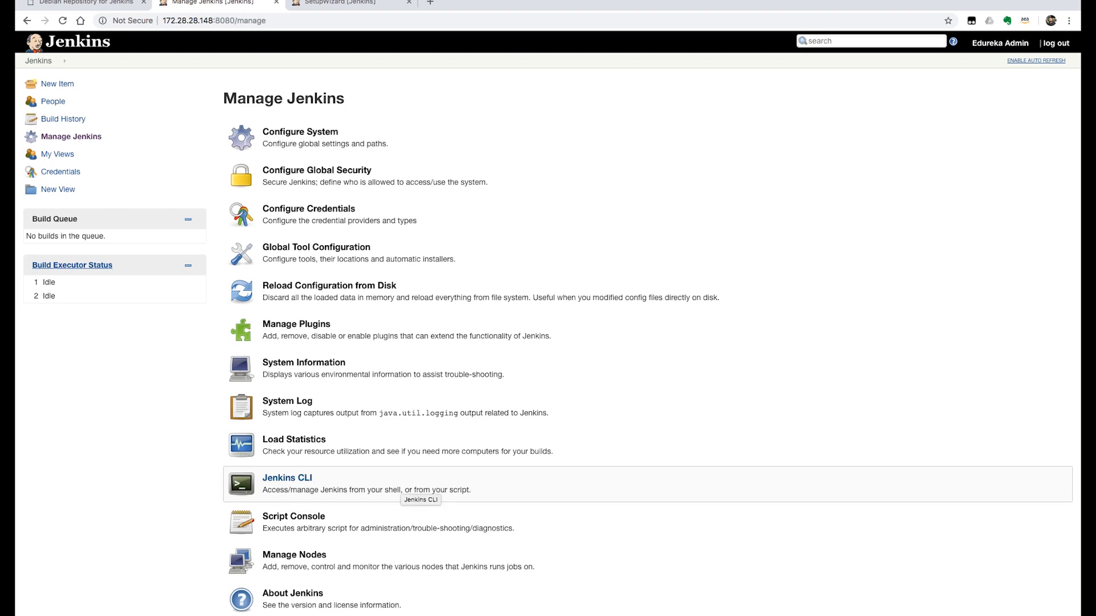
scroll(451, 492, "down", 2)
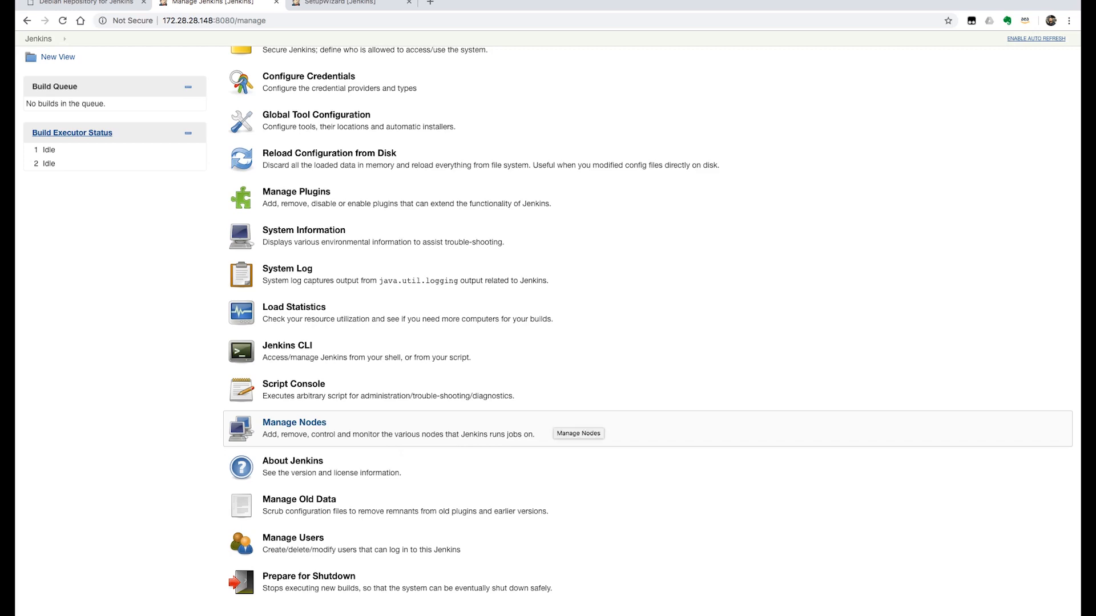
scroll(428, 400, "up", 5)
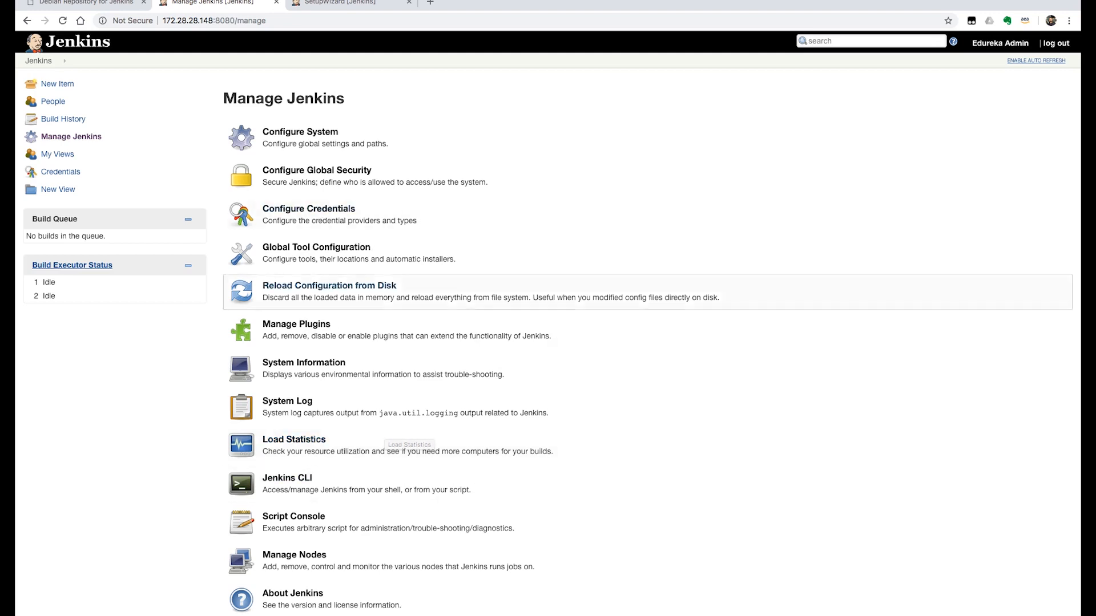
left_click(76, 42)
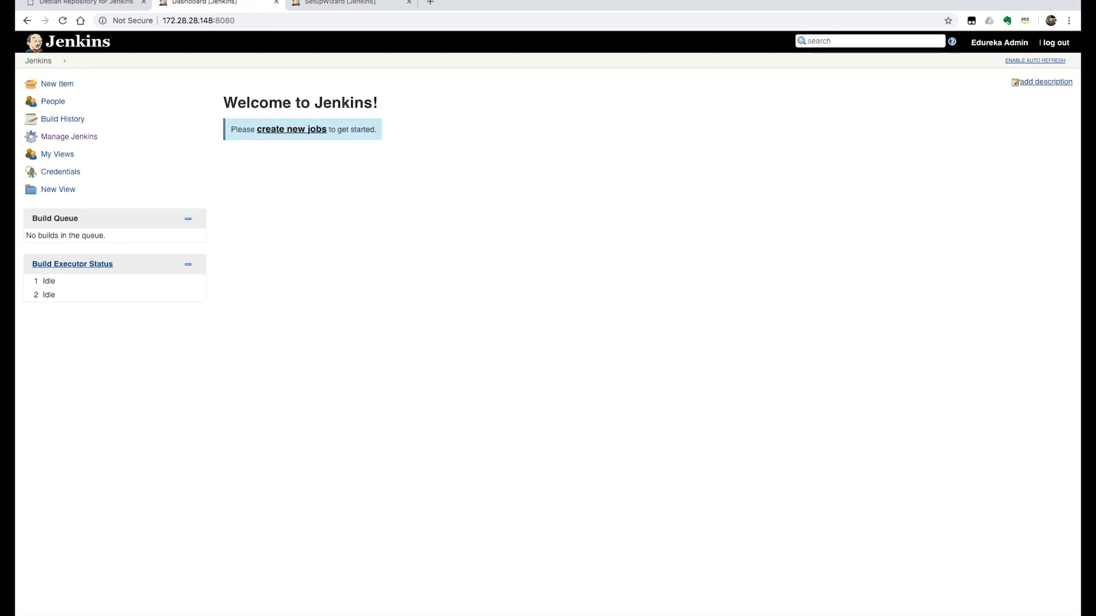
Create a new Freestyle project named first-jenkins-job
left_click(57, 84)
type("first-jenkins-job")
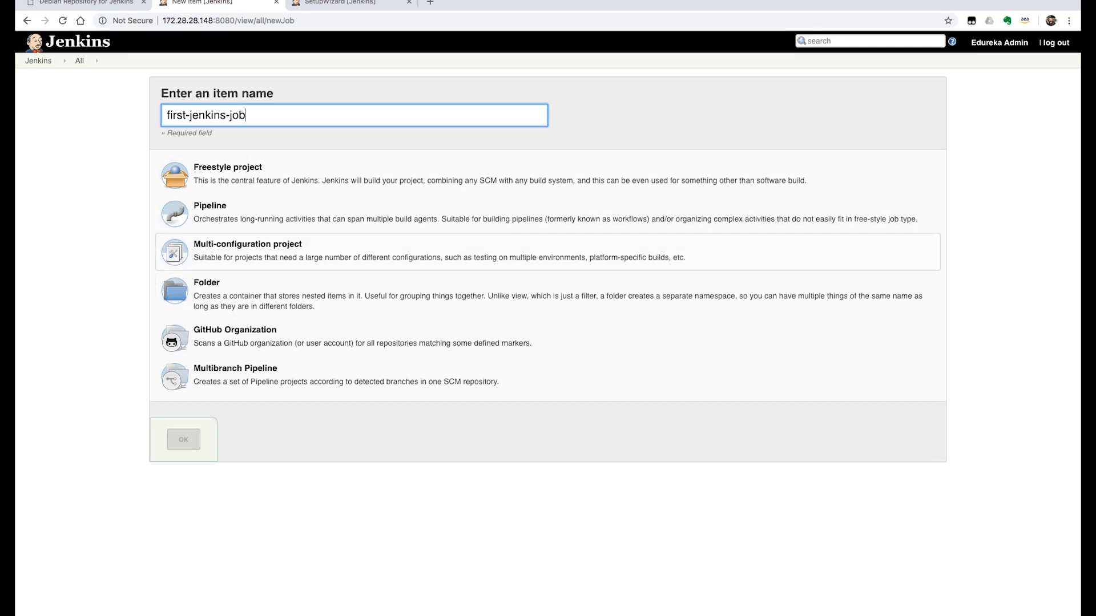
left_click(399, 174)
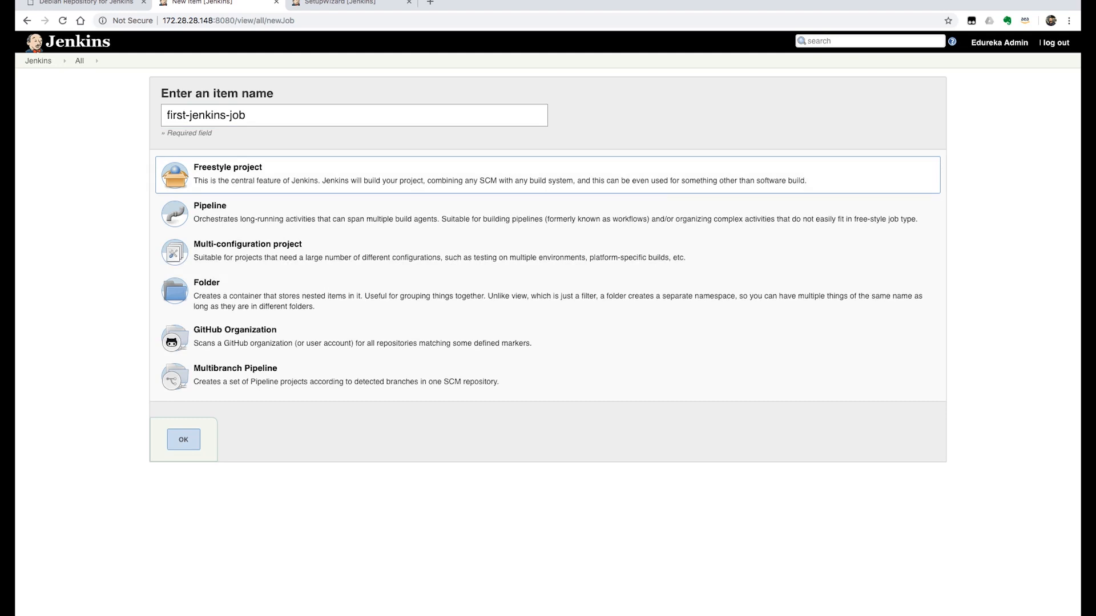
left_click(183, 440)
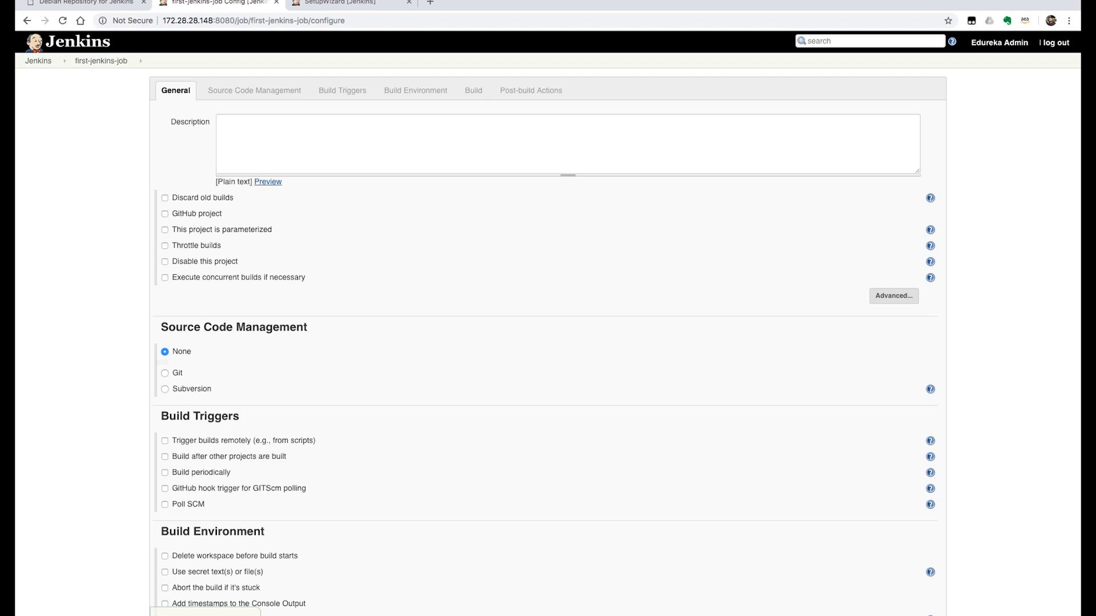
Look through the job's configuration sections, from General and Source Code Management to Post-build Actions
left_click(254, 90)
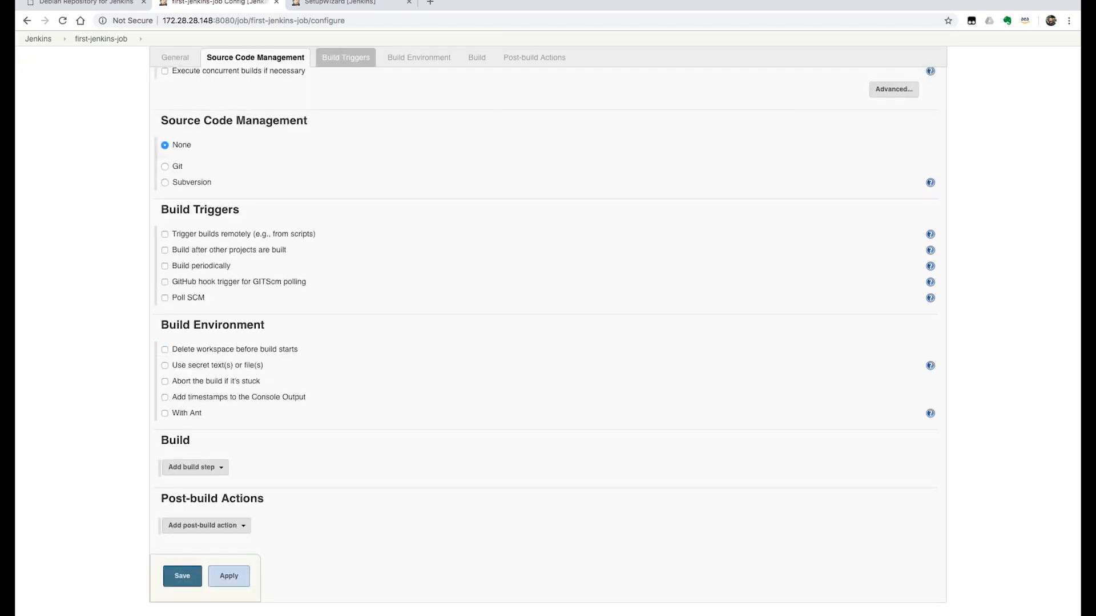
left_click(344, 58)
left_click(418, 58)
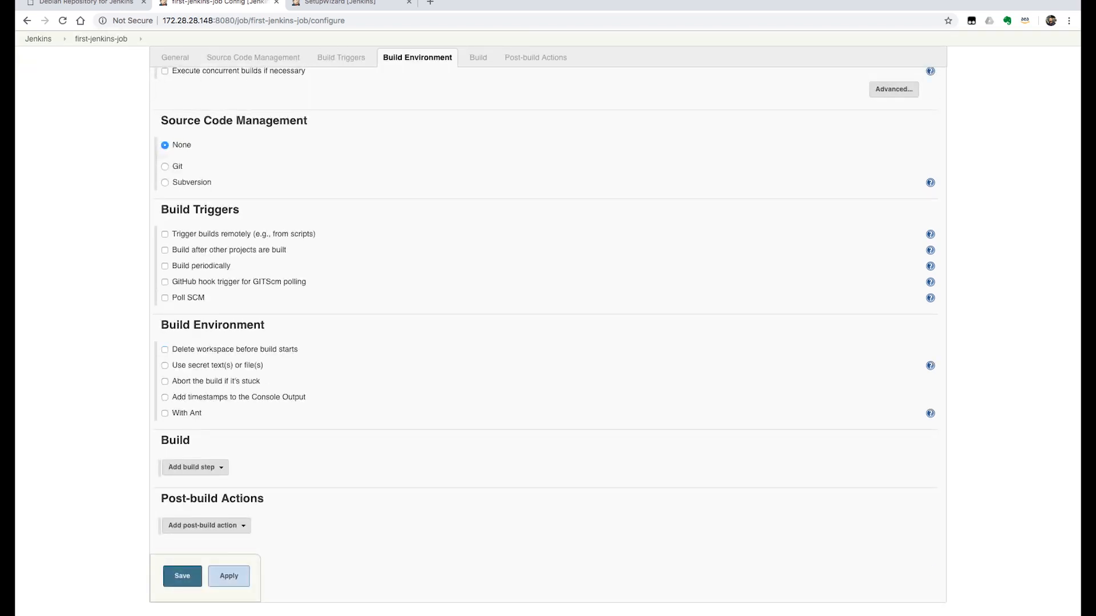
left_click(477, 58)
left_click(534, 58)
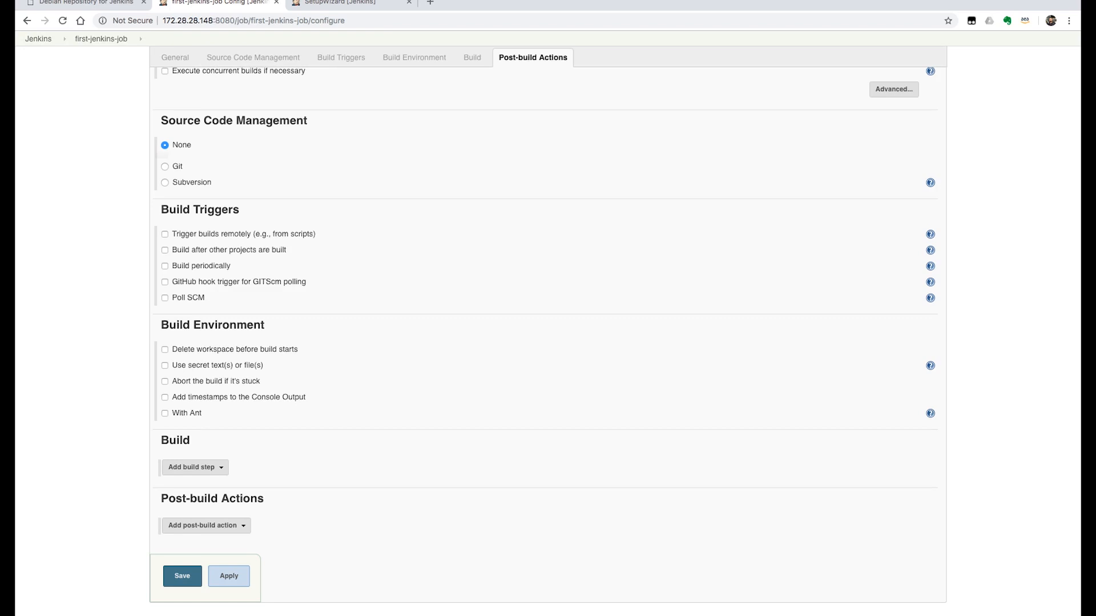
scroll(303, 447, "up", 4)
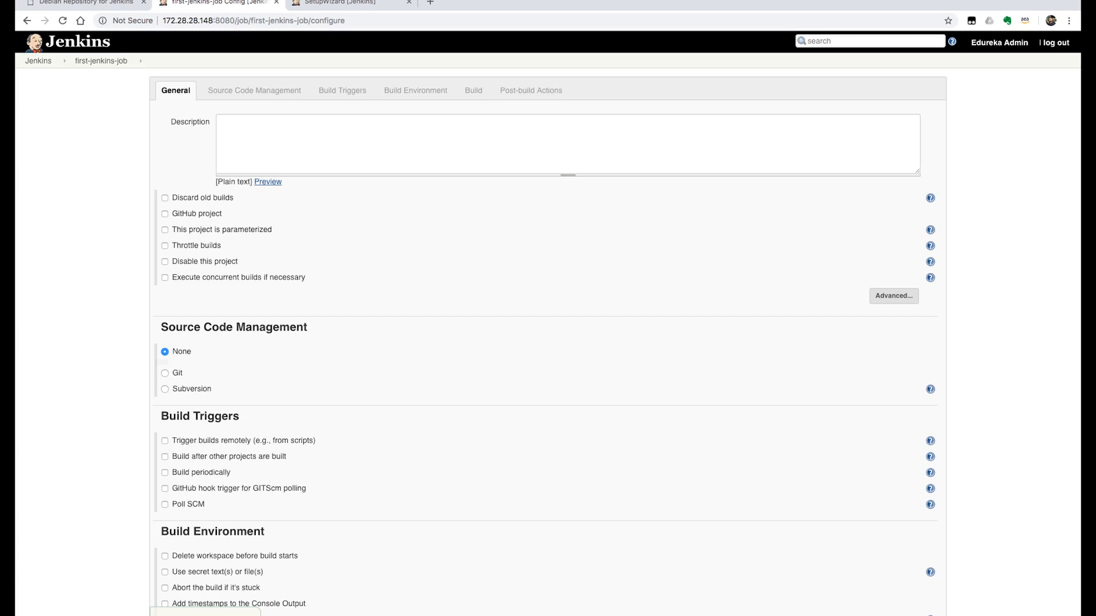
scroll(548, 342, "down", 4)
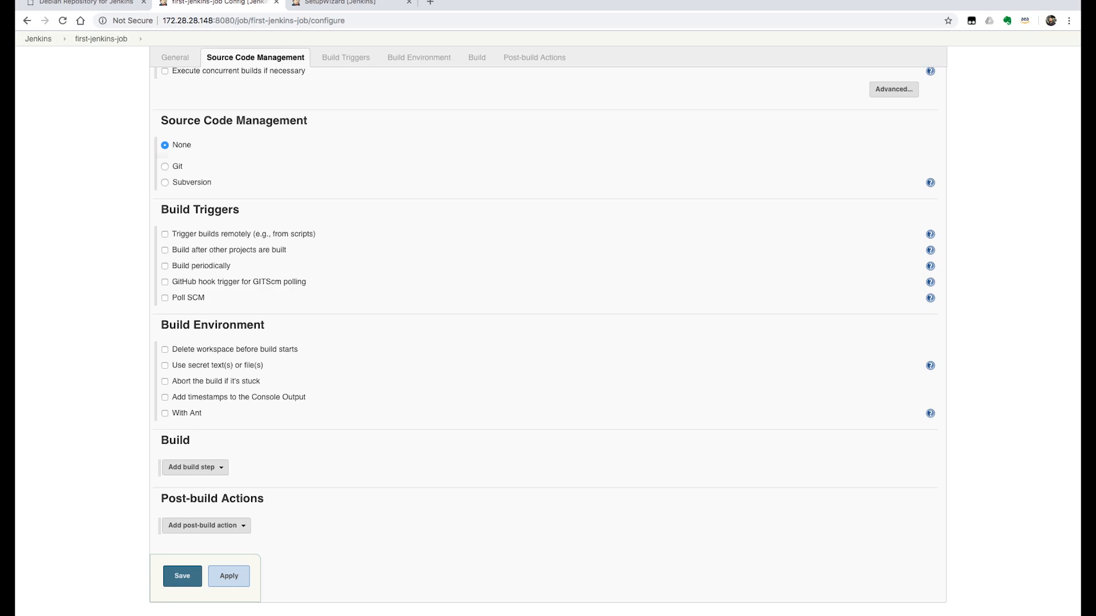
Add an Execute shell build step with the command echo "This is our first jenkins job for Edureka"
left_click(195, 467)
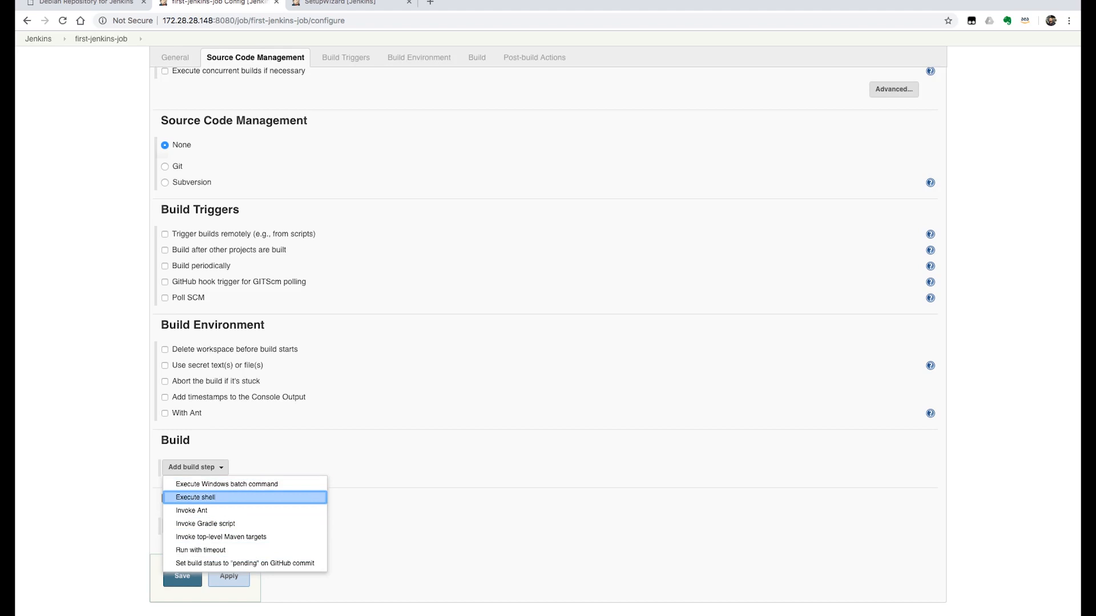
left_click(196, 497)
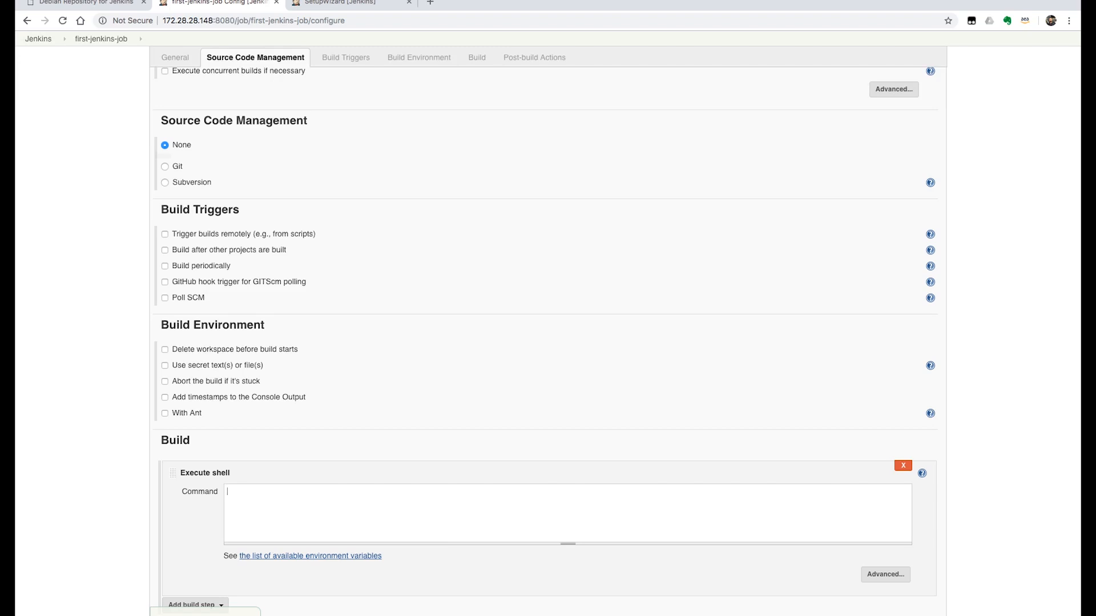
type("echo \"This is our first jenkins job for Edureka\"")
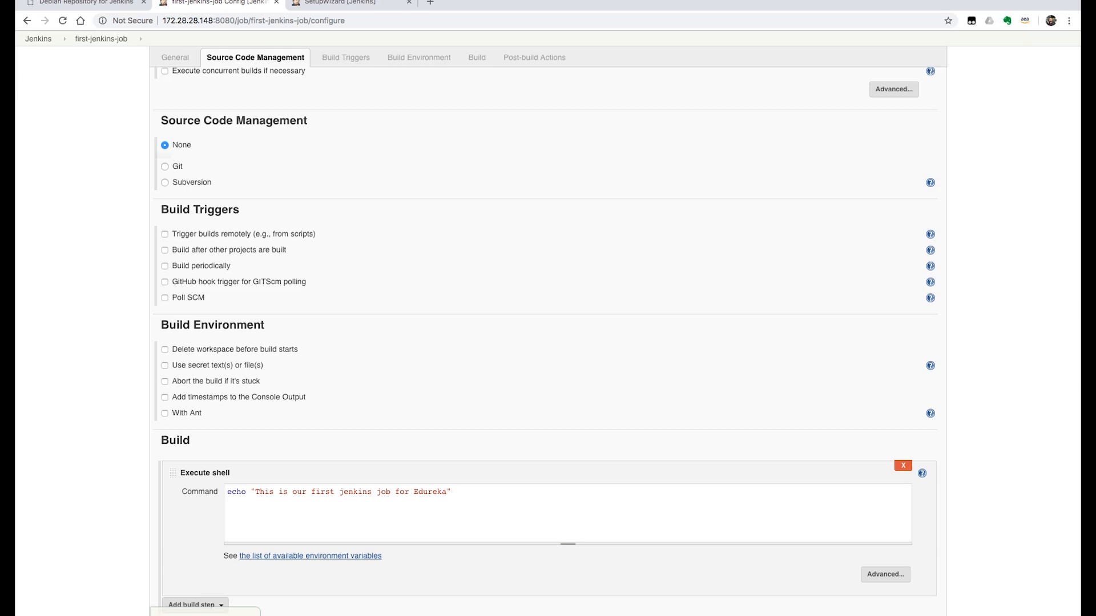
Append the echo output to /tmp/edureka.txt using >>, and save the job before returning to the dashboard
type(">> /tmp/edureka.txt")
scroll(548, 342, "down", 3)
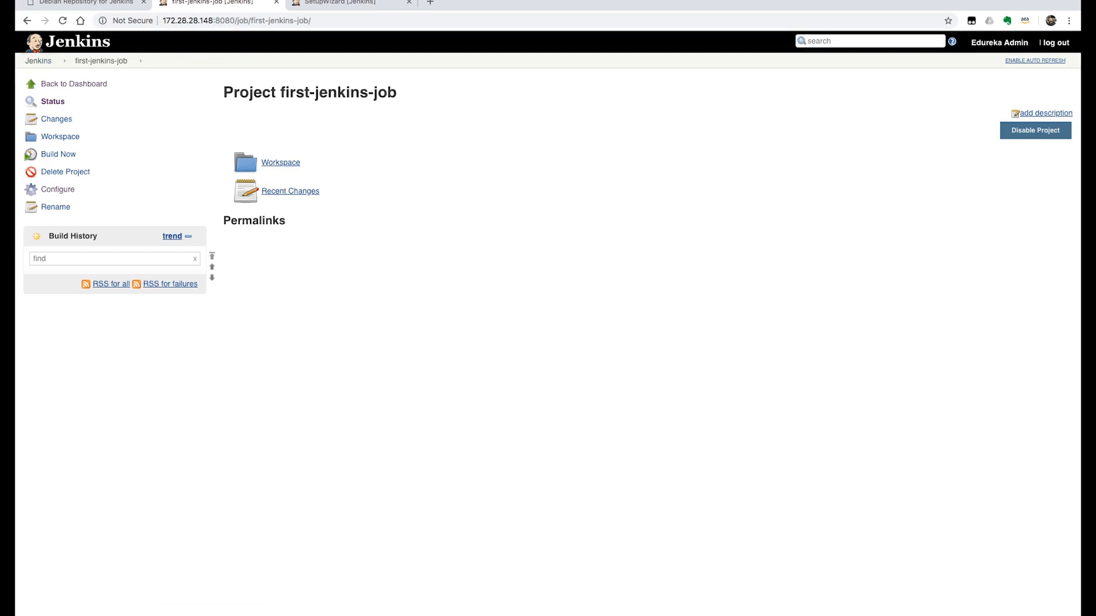
left_click(38, 60)
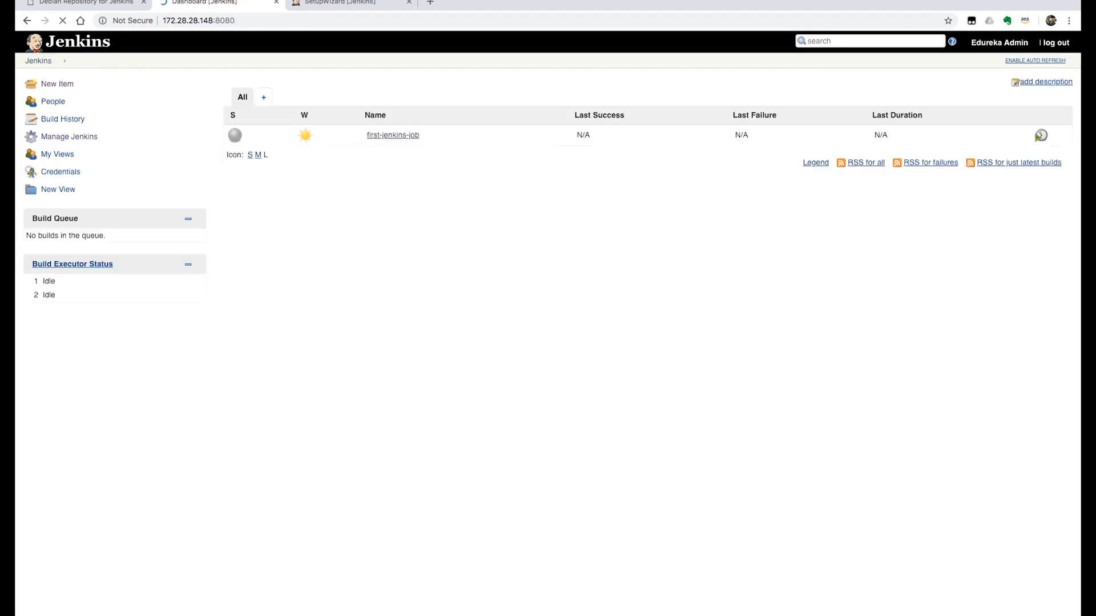
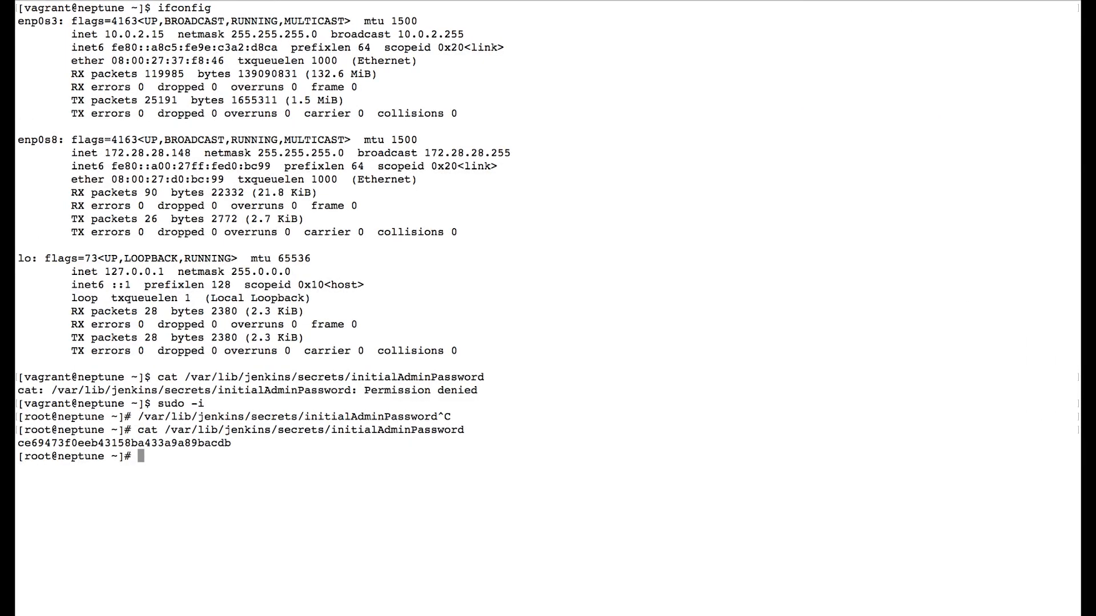
Change to the /tmp directory in the terminal, list its contents before the job runs, and clear the screen
type("cd /tmp")
key("Return")
type("ll")
key("Return")
type("clear")
key("Return")
type("ls")
key("Return")
type("ll")
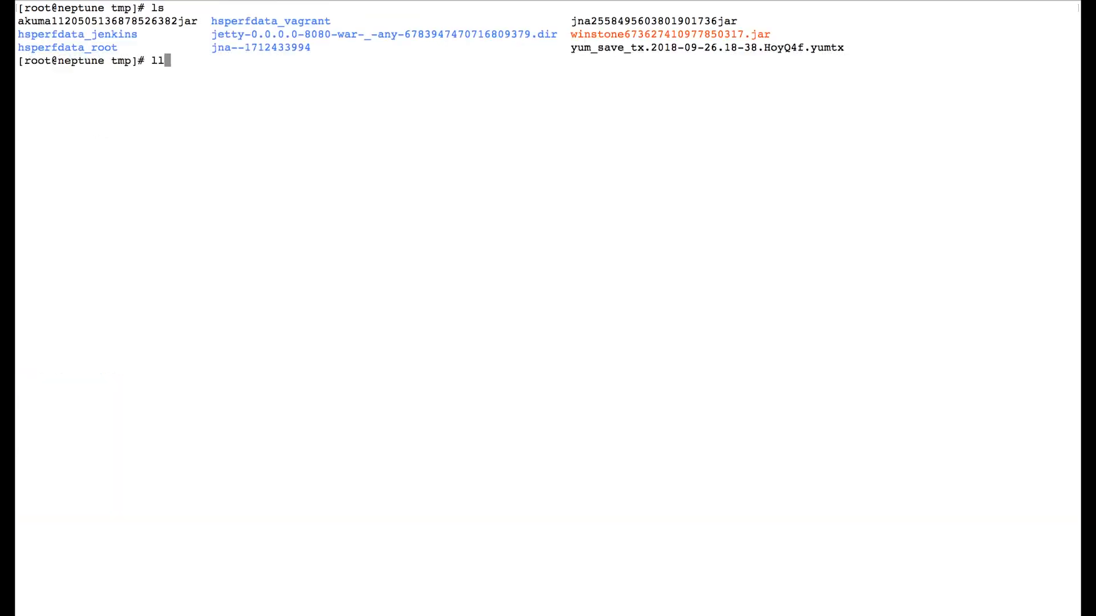
key("Return")
key("ctrl+l")
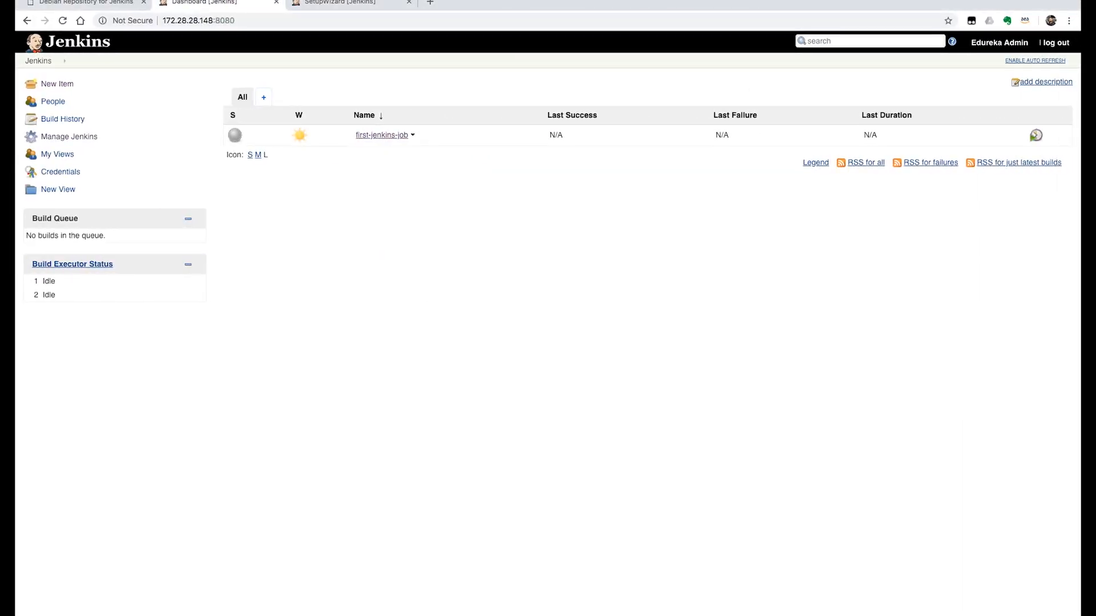
In Jenkins, open first-jenkins-job's configuration and review its settings down to the Execute shell command
left_click(412, 136)
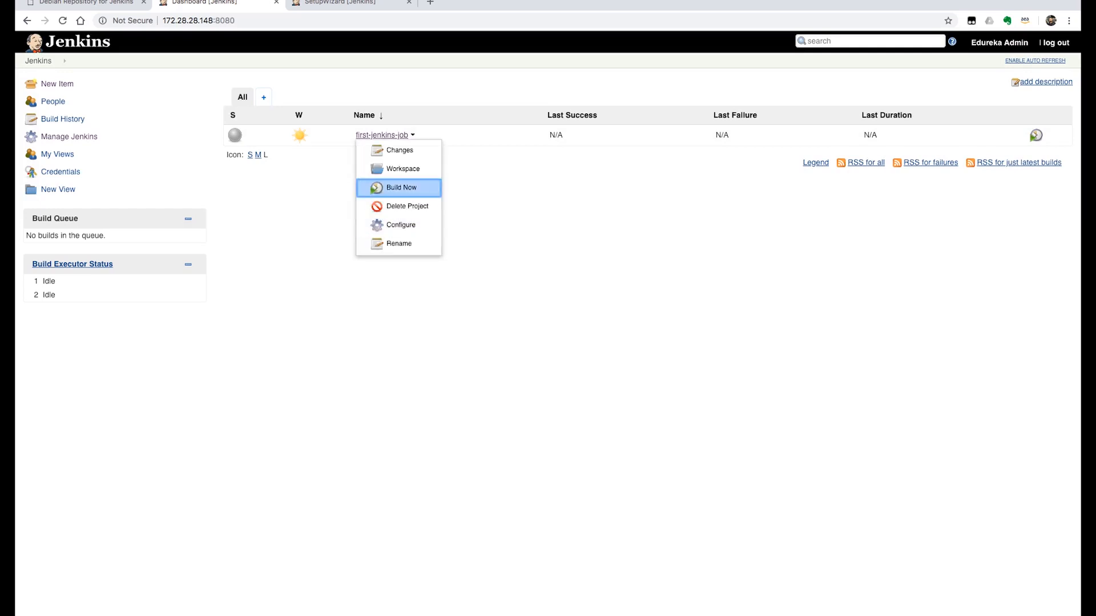
left_click(402, 188)
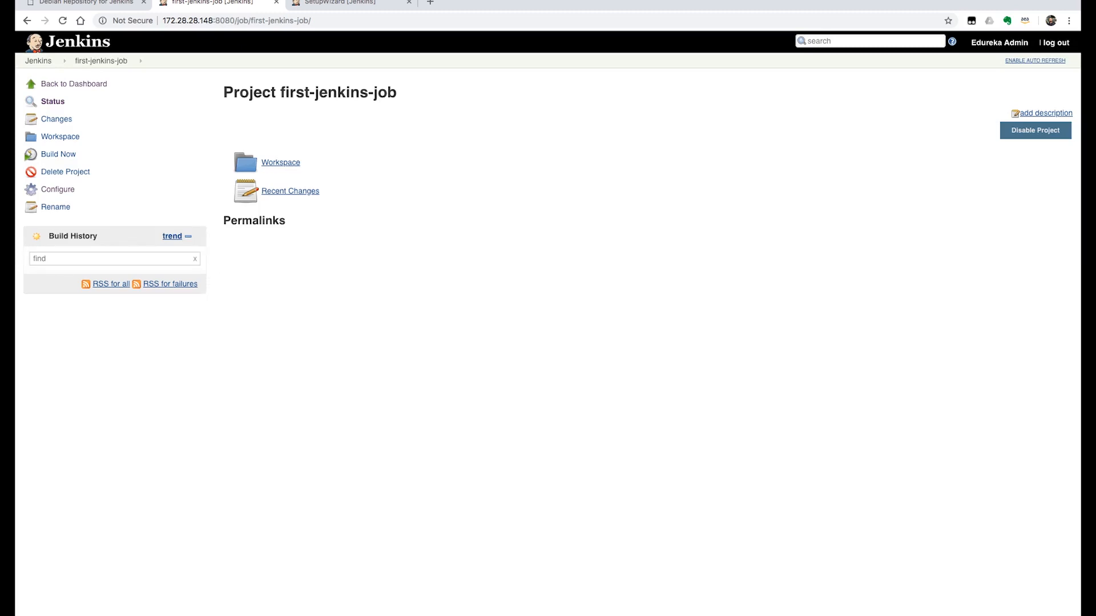
left_click(57, 189)
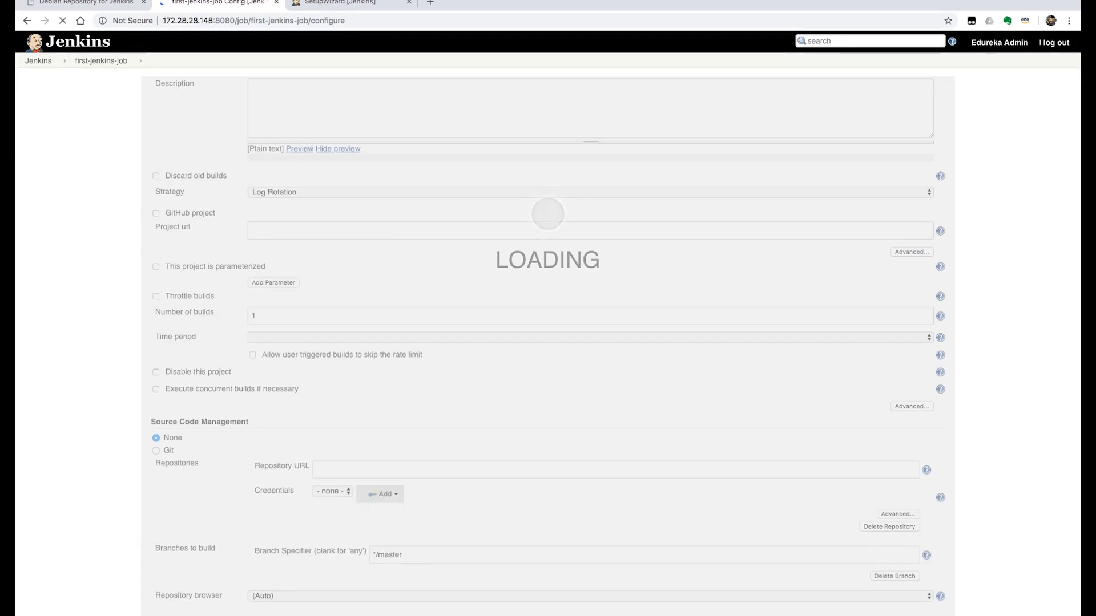
scroll(548, 324, "down", 3)
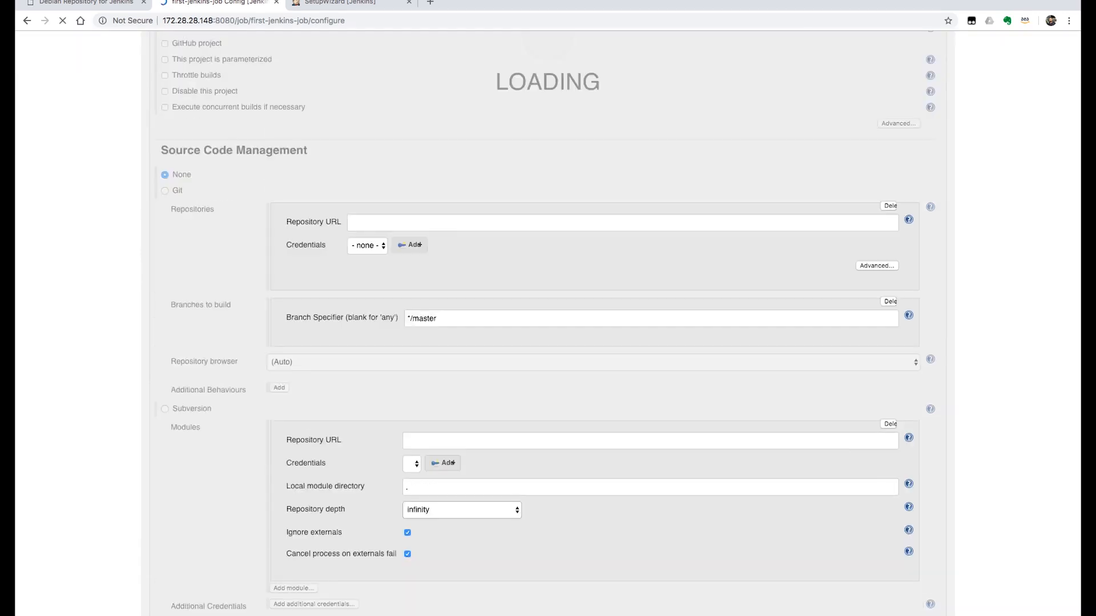
scroll(548, 323, "down", 6)
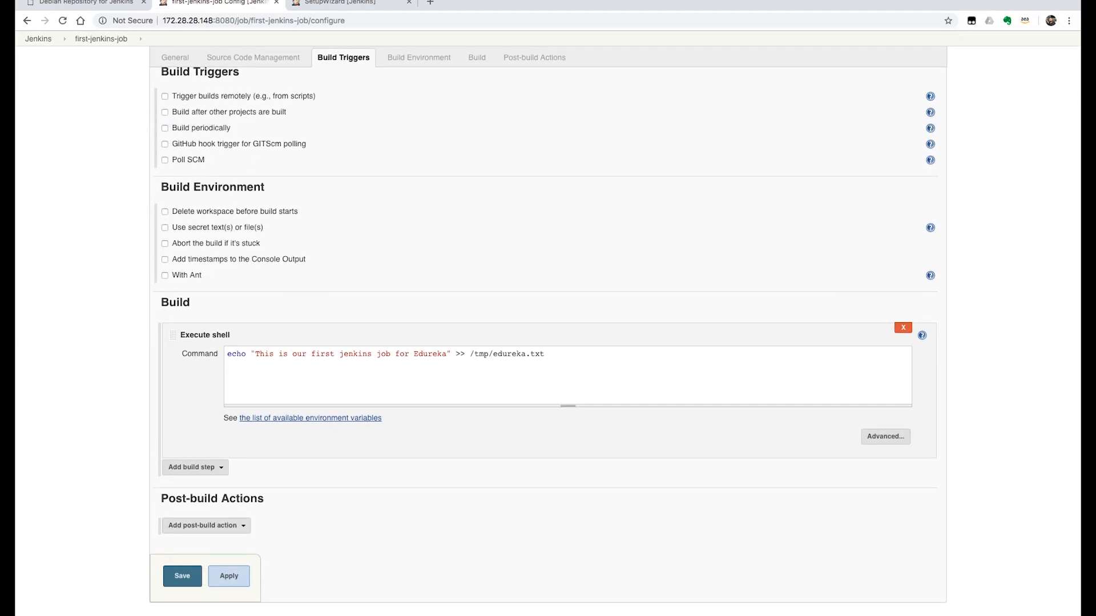
scroll(548, 324, "up", 6)
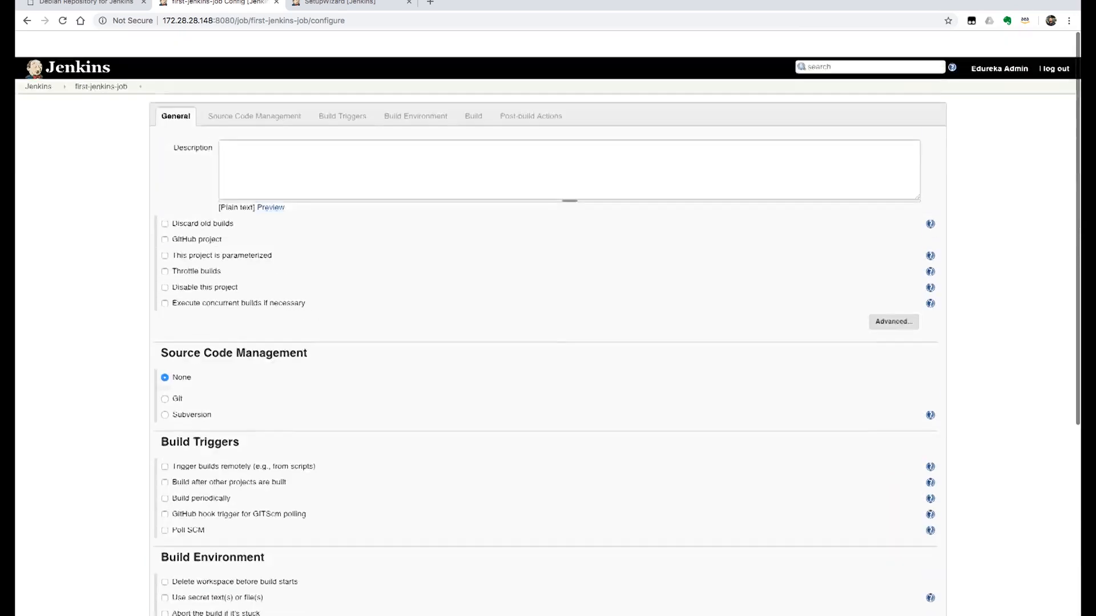
Return to the project page, run a build of first-jenkins-job, and check its status on the dashboard
left_click(101, 61)
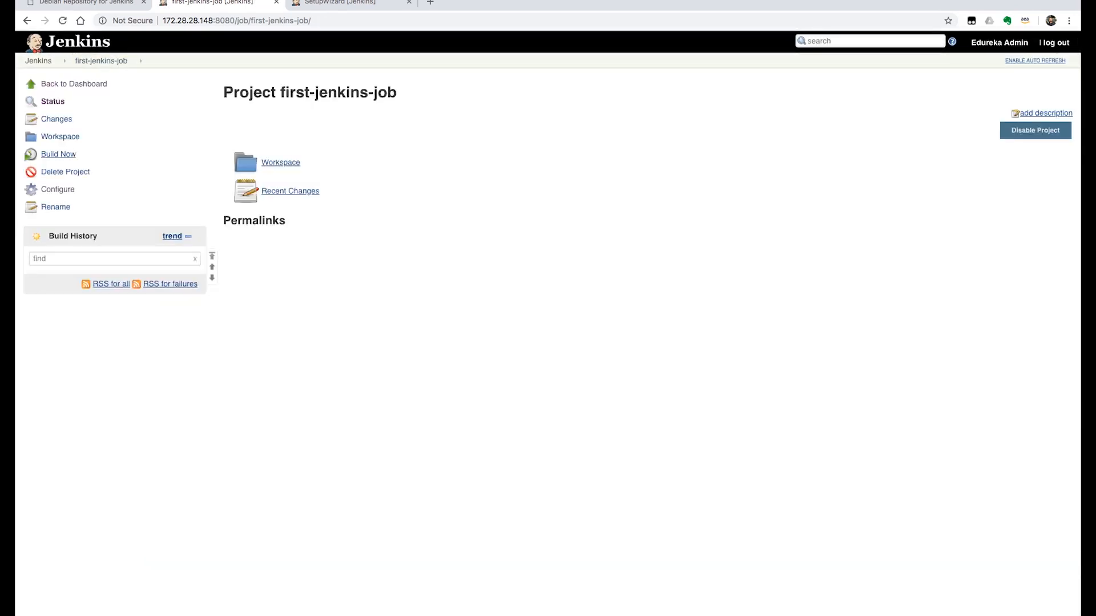
left_click(58, 154)
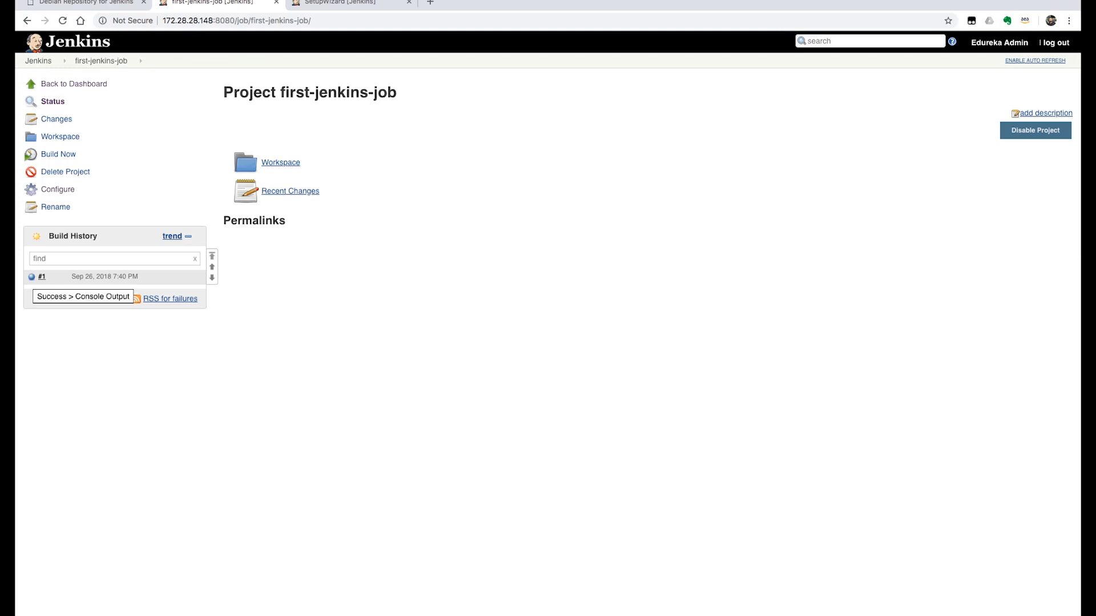
left_click(38, 60)
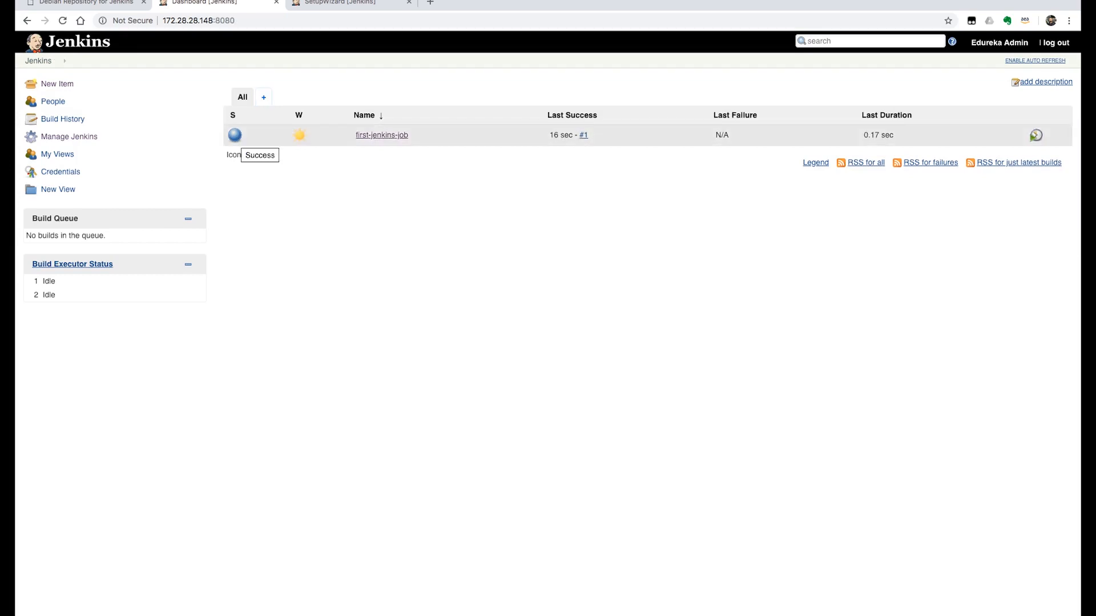
Open build #1 of first-jenkins-job and examine the workspace path, shell script and echo command in its console output
left_click(382, 135)
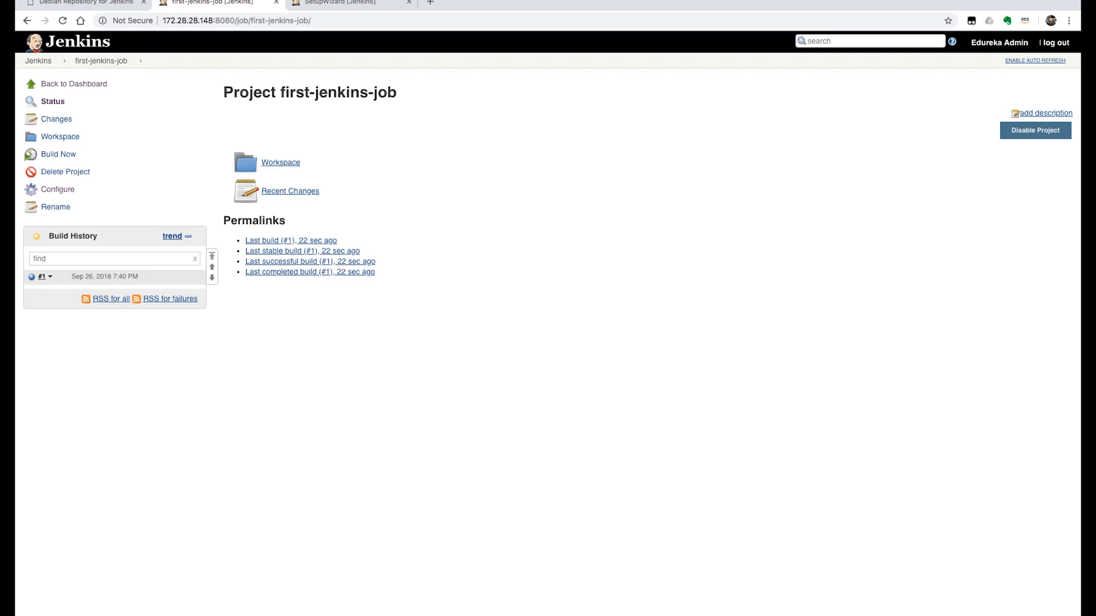
left_click(41, 277)
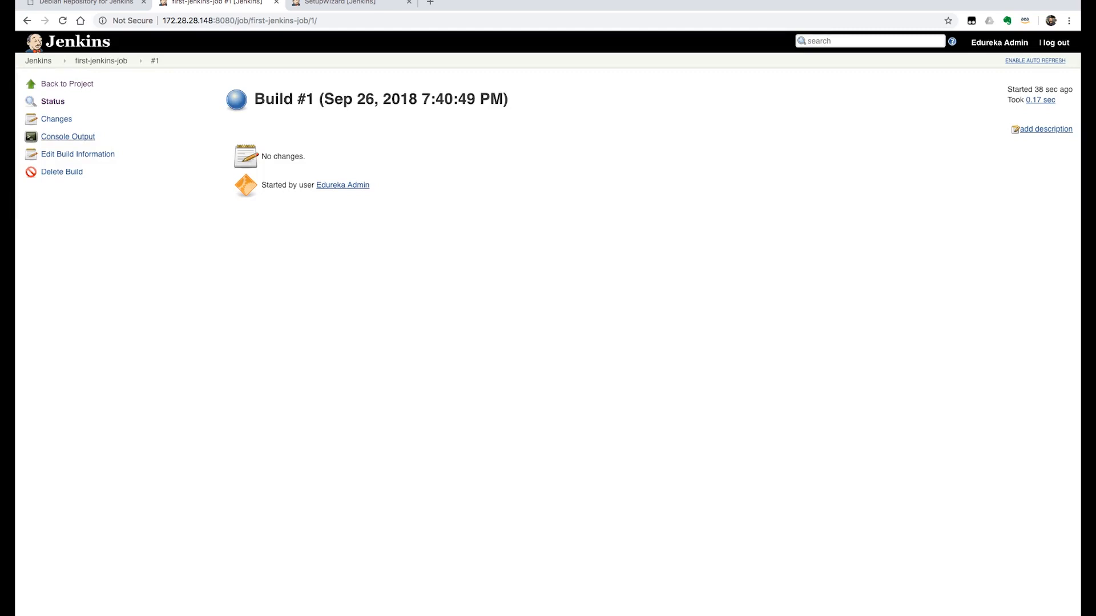
left_click(68, 136)
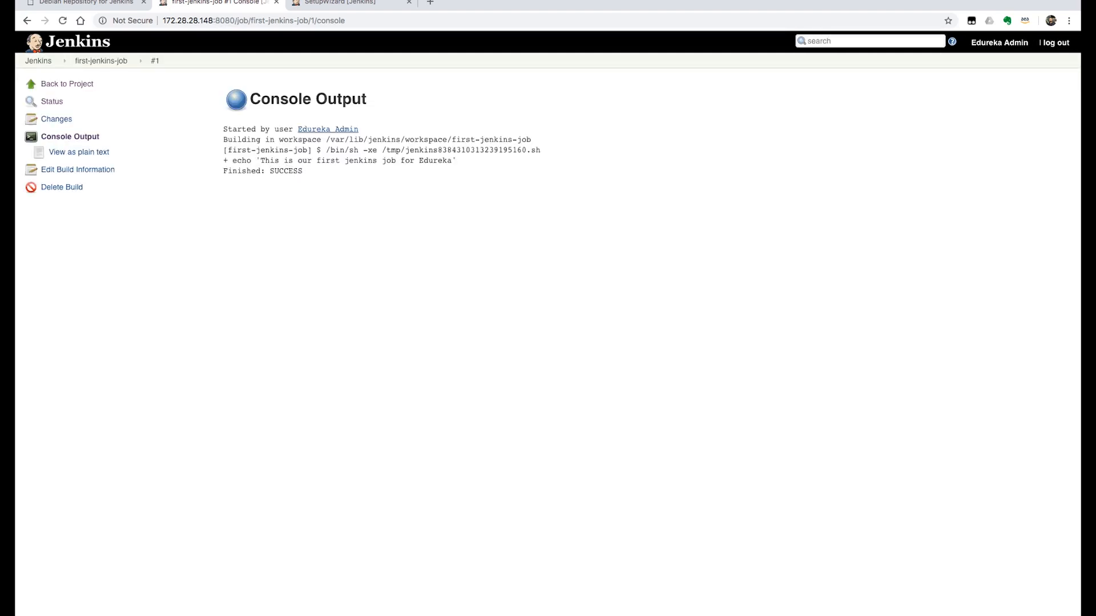
left_click_drag(326, 139, 531, 139)
left_click_drag(331, 150, 503, 150)
left_click_drag(223, 160, 456, 160)
left_click(456, 161)
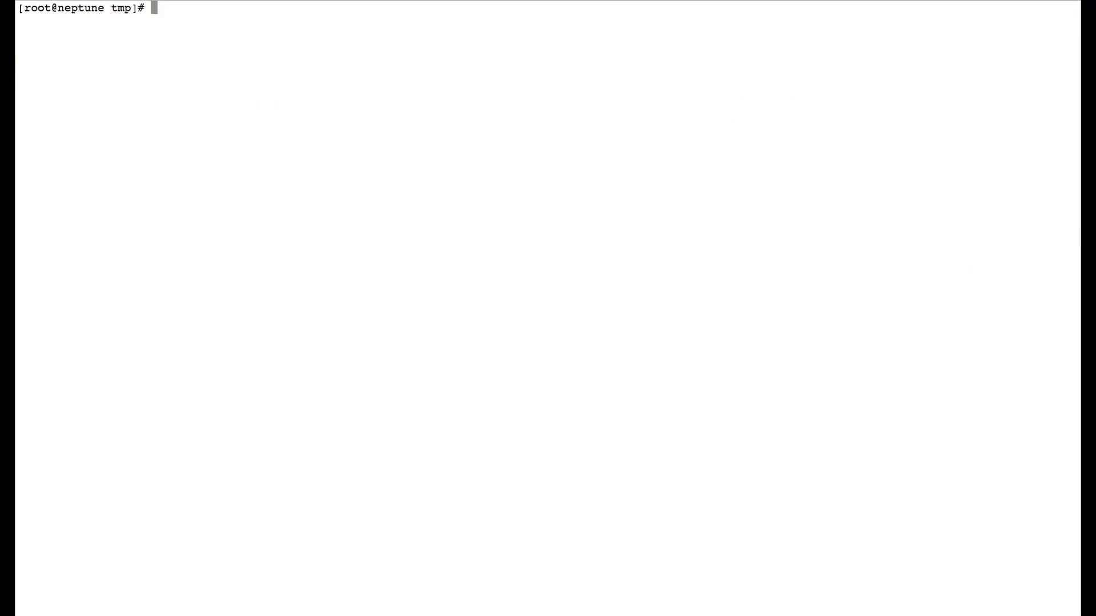
In the terminal, list /tmp again and print edureka.txt to check the message written by the build
type("ll")
key("Return")
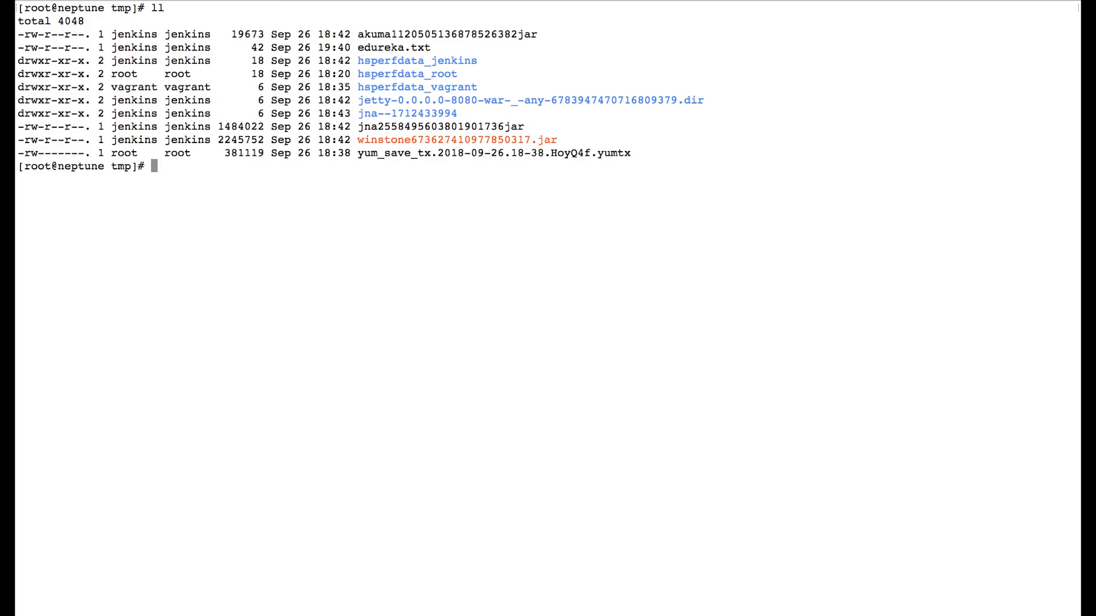
left_click_drag(358, 48, 431, 48)
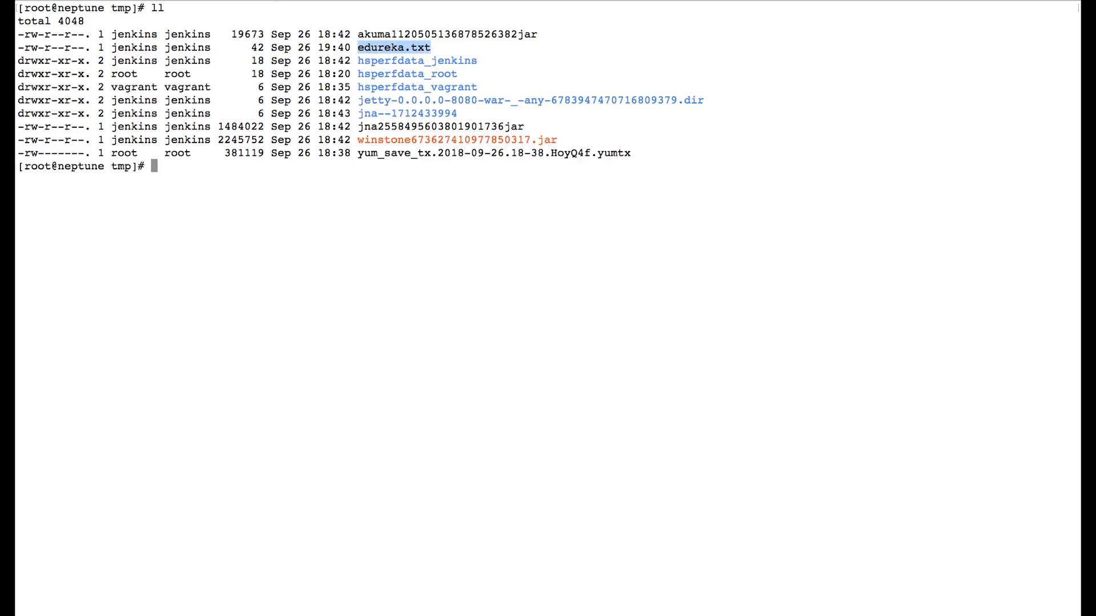
type("cat edureka.txt")
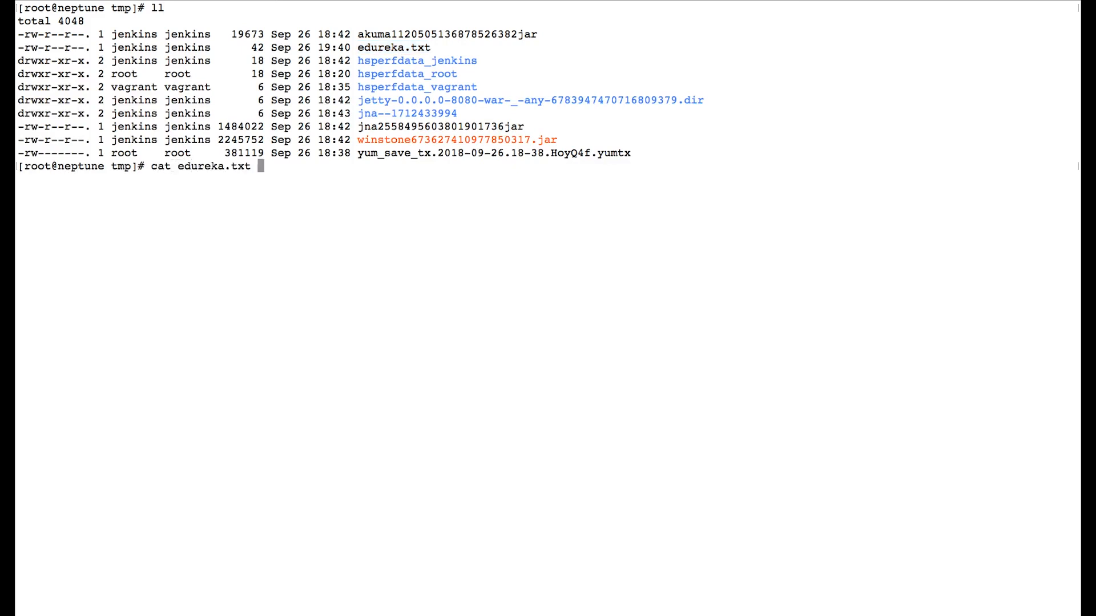
key("Return")
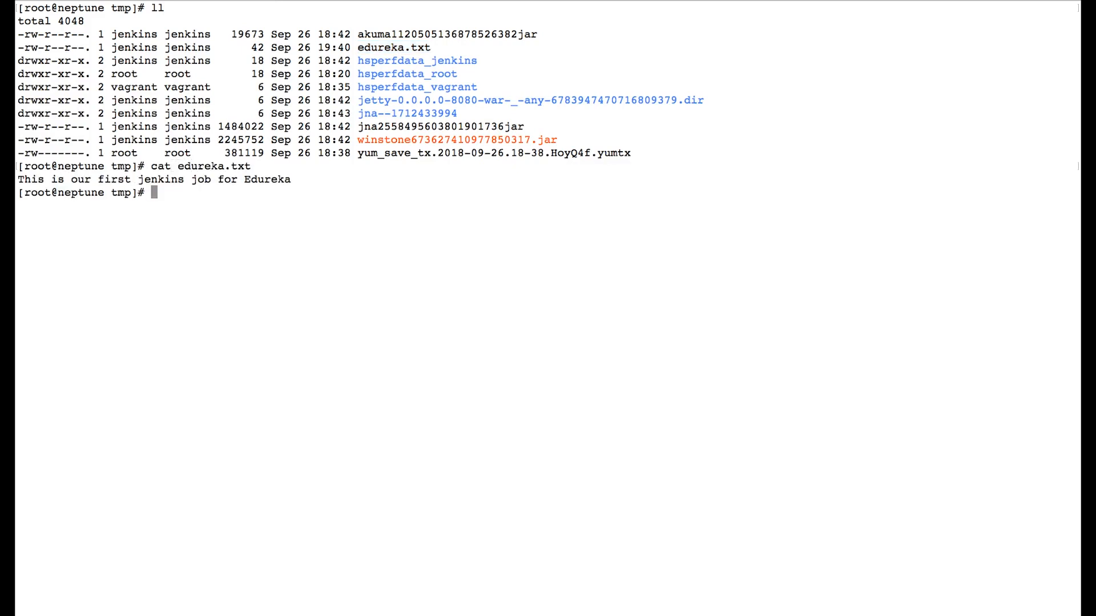
left_click_drag(17, 179, 291, 179)
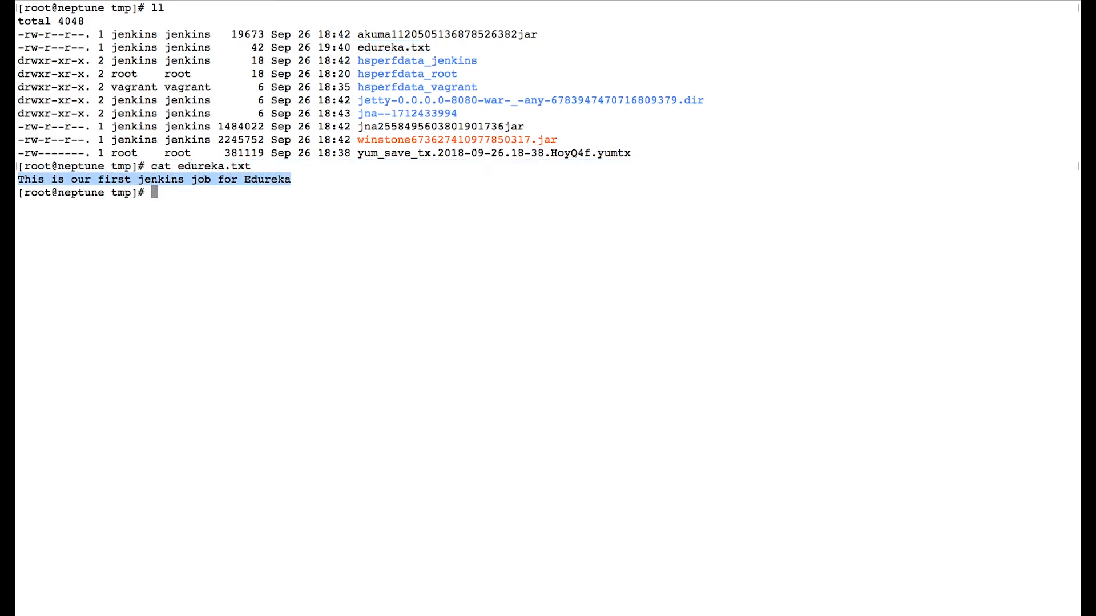
left_click(291, 180)
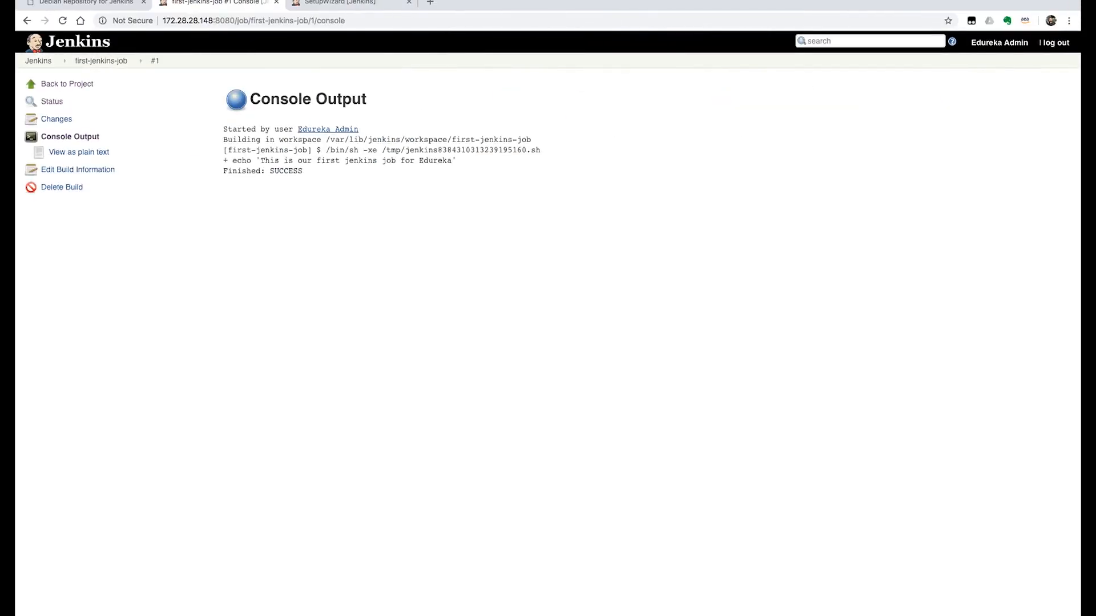
In Jenkins, change the echoed message to "This is the second iteration of our first jenkins job for Edureka", save, and build the job again
left_click(101, 60)
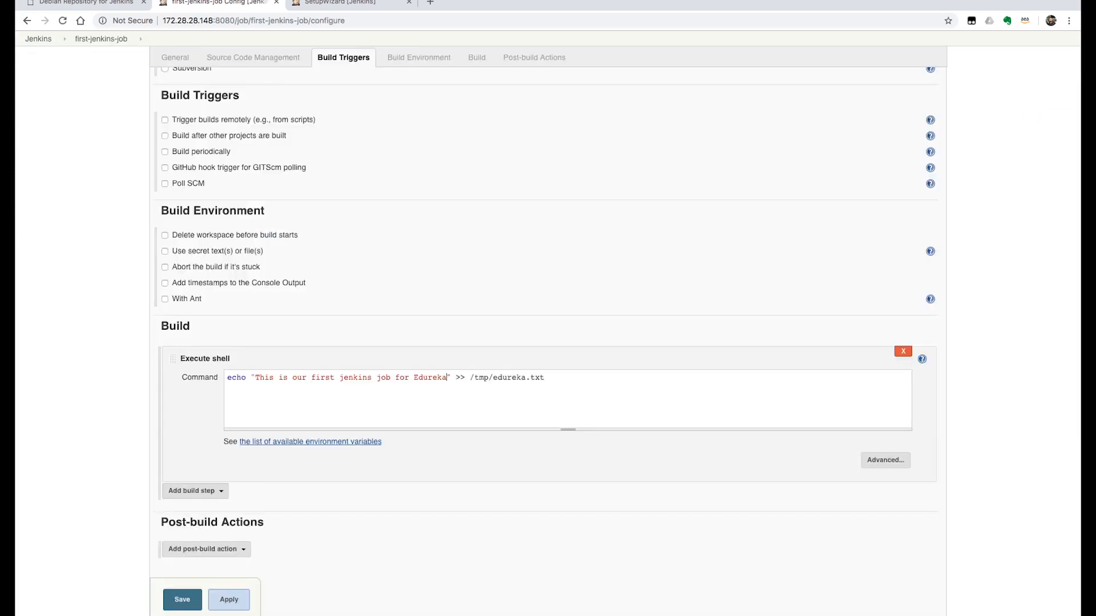
type("the second iteration of")
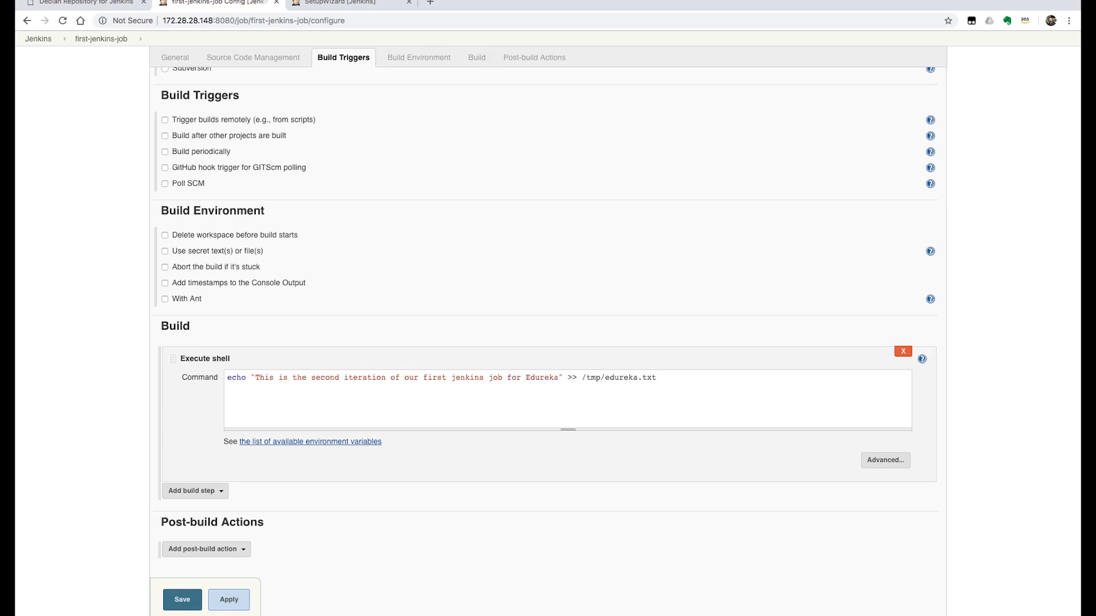
scroll(548, 343, "down", 1)
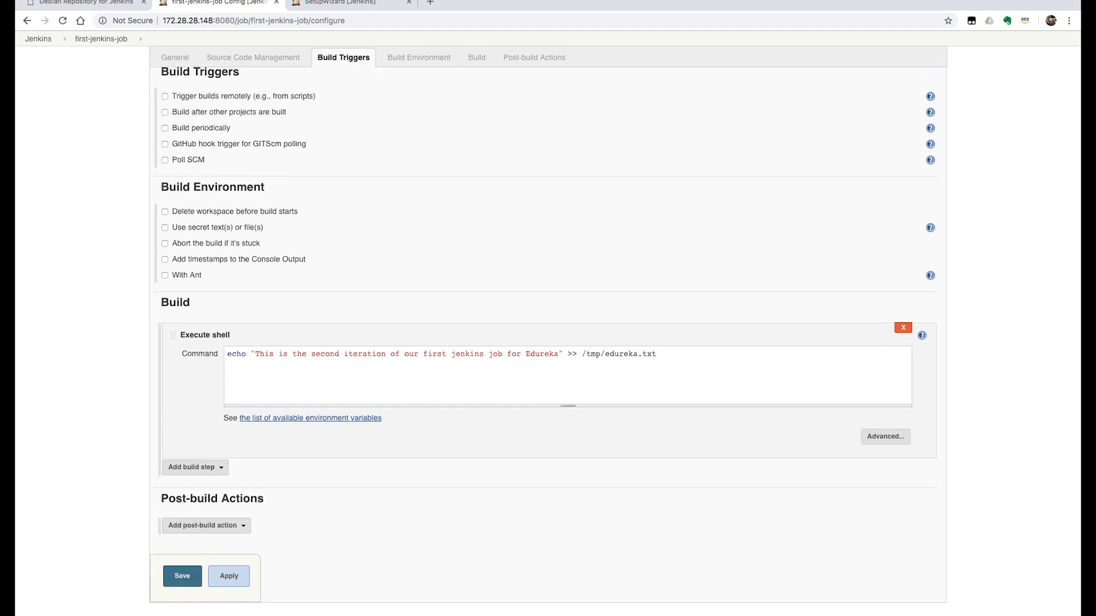
left_click(182, 576)
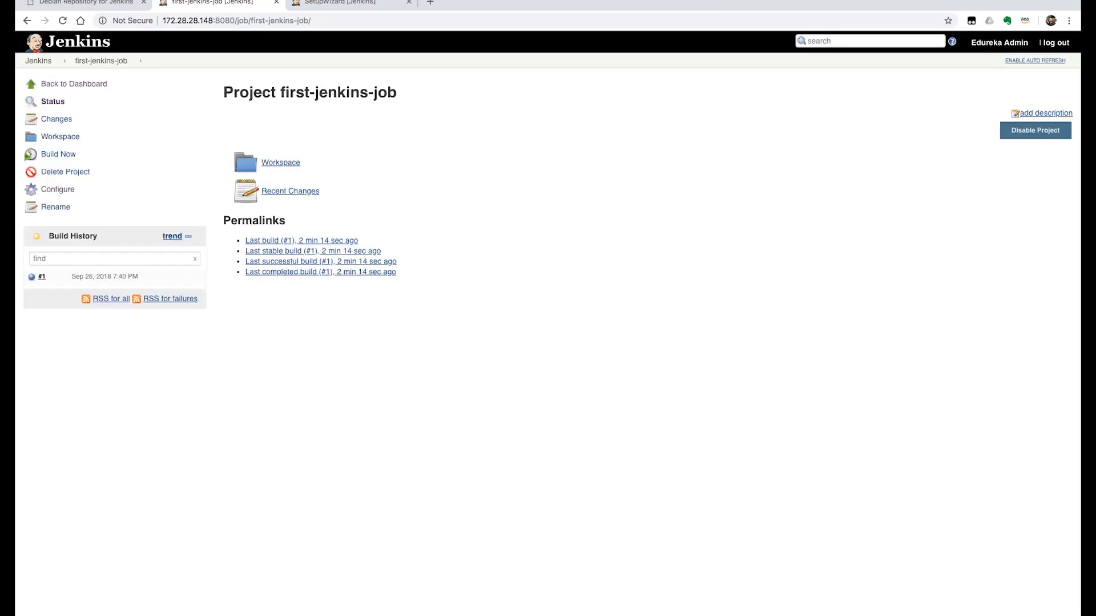
left_click(58, 154)
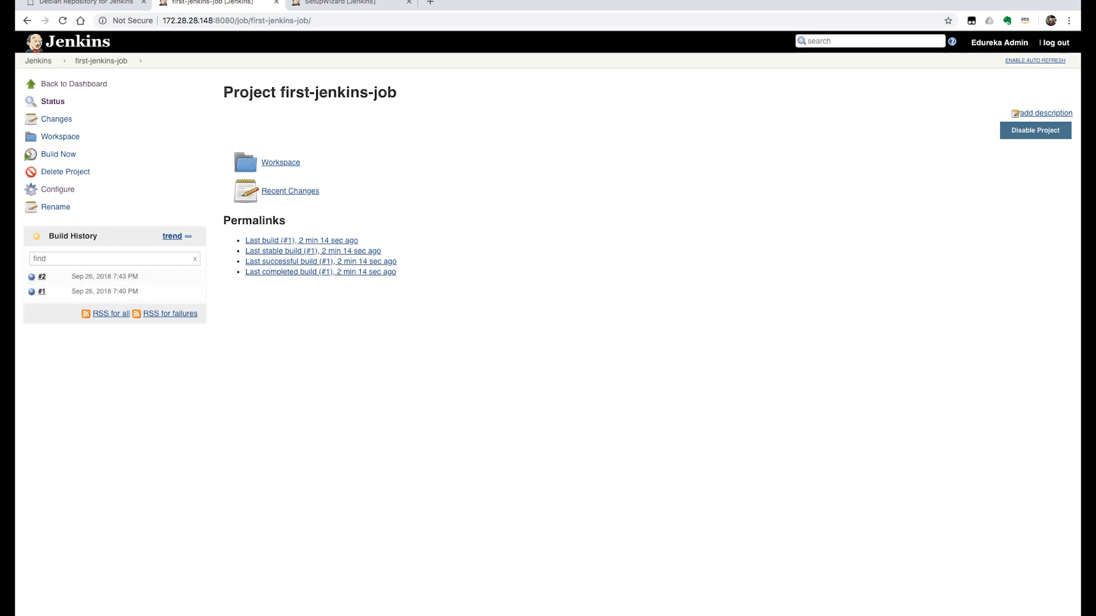
left_click(60, 137)
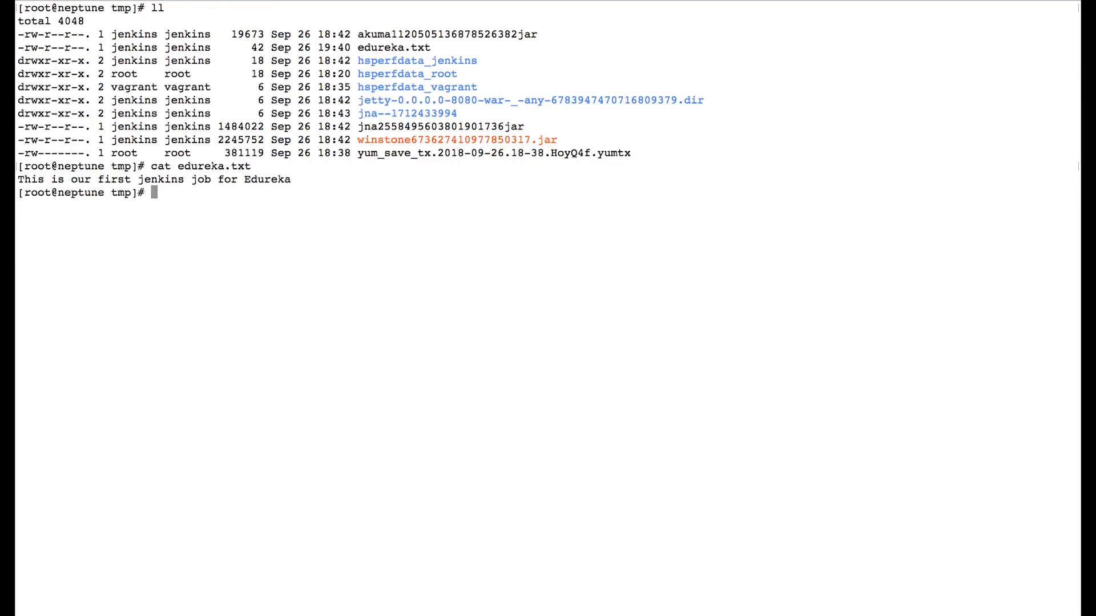
Print edureka.txt again in the terminal and check the lines written by the two builds
key("Up")
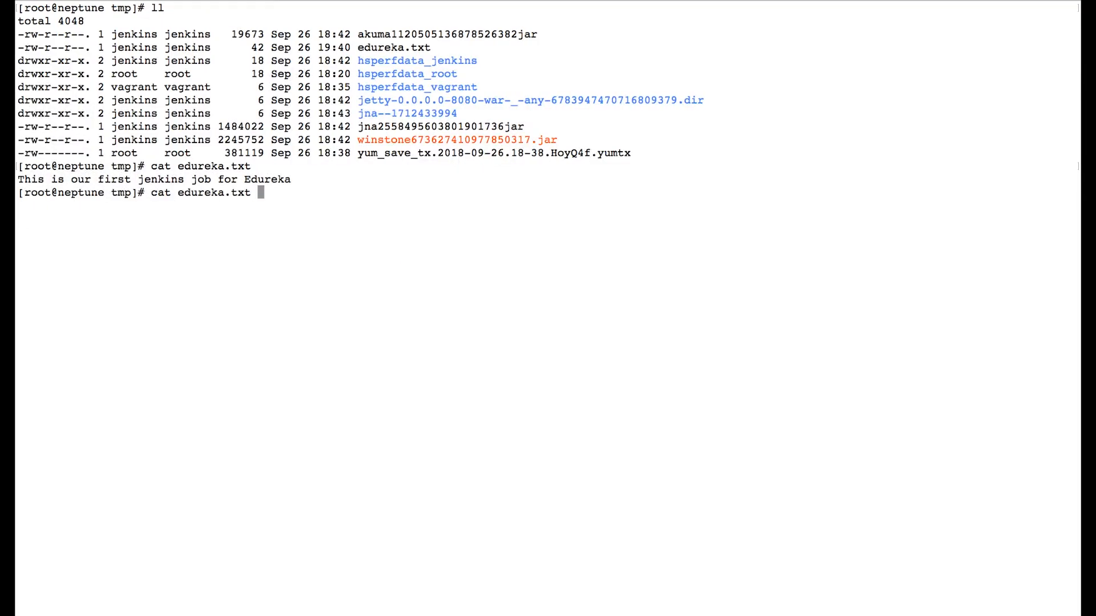
key("Return")
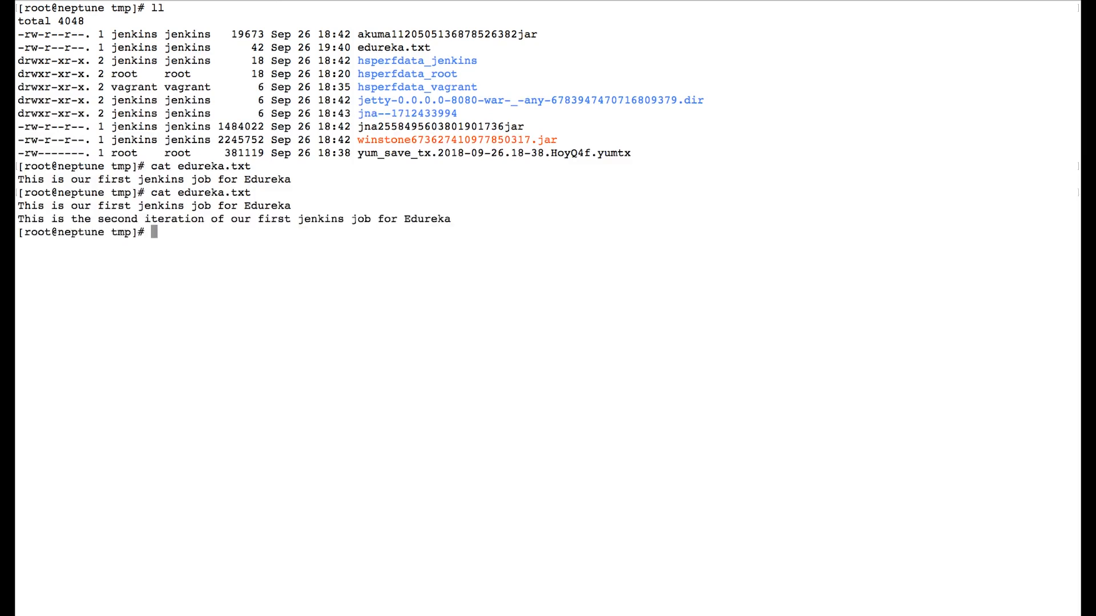
left_click_drag(451, 219, 17, 206)
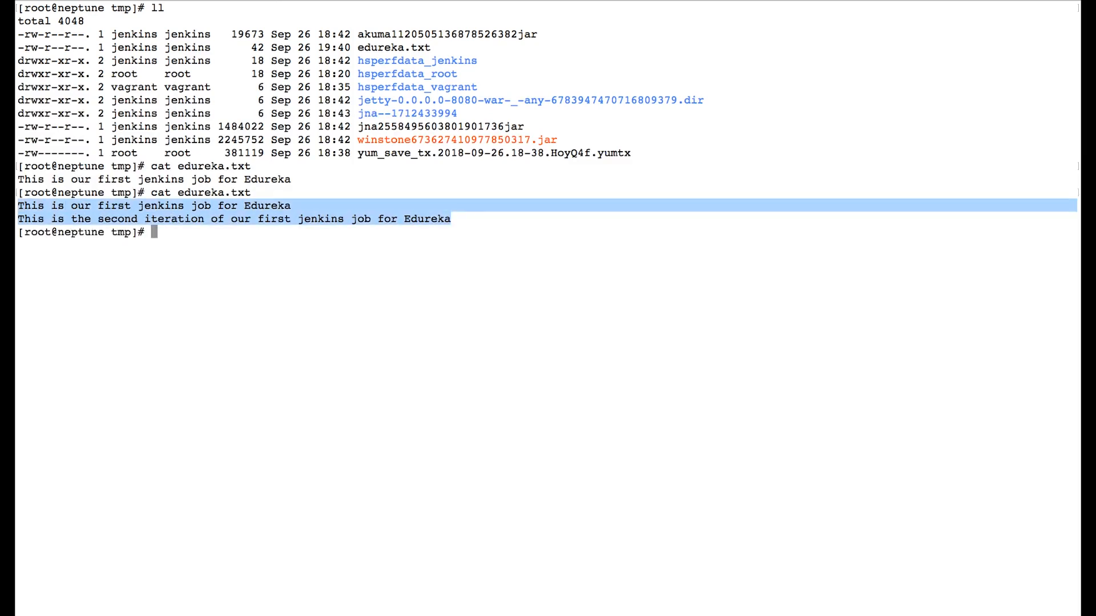
double_click(118, 218)
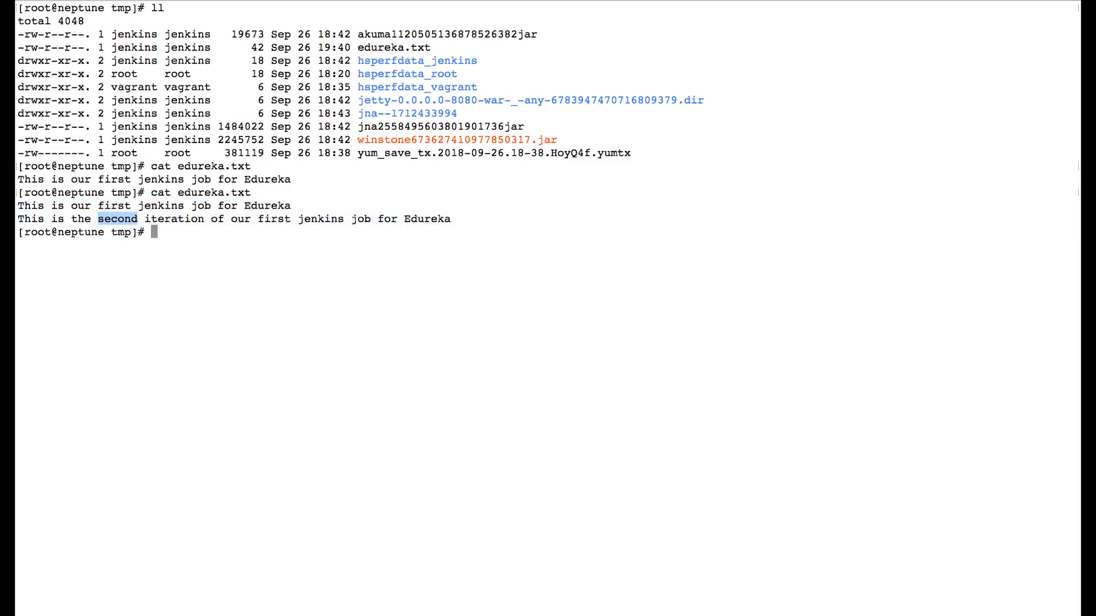
left_click(117, 219)
Change to the Jenkins home directory /var/lib/jenkins/ and list its files and folders in detail
type("cd /var/")
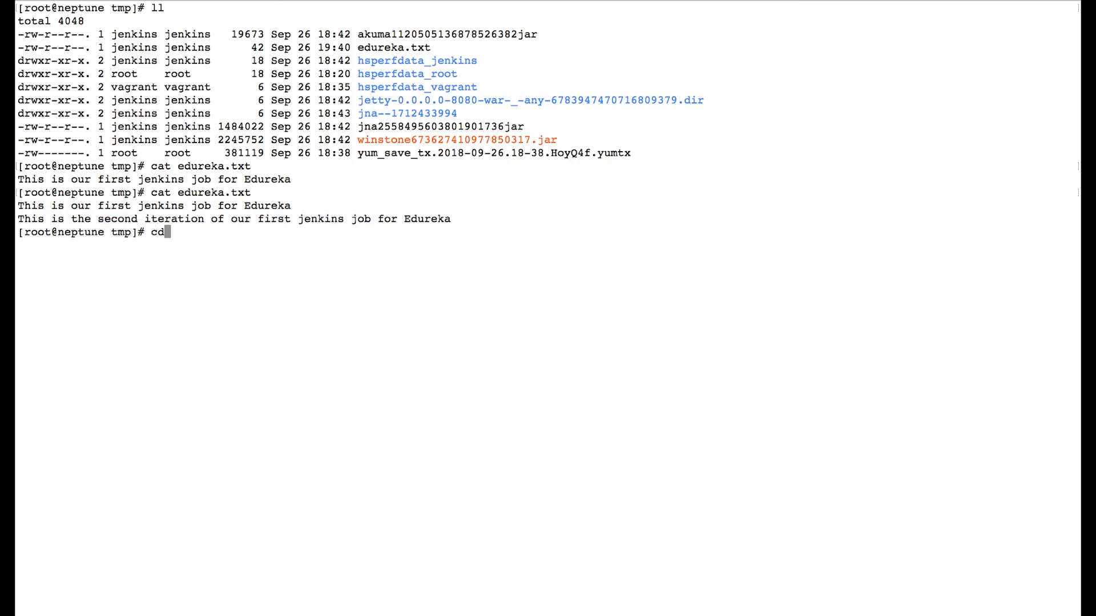
type("lib/j")
key("Tab")
key("Return")
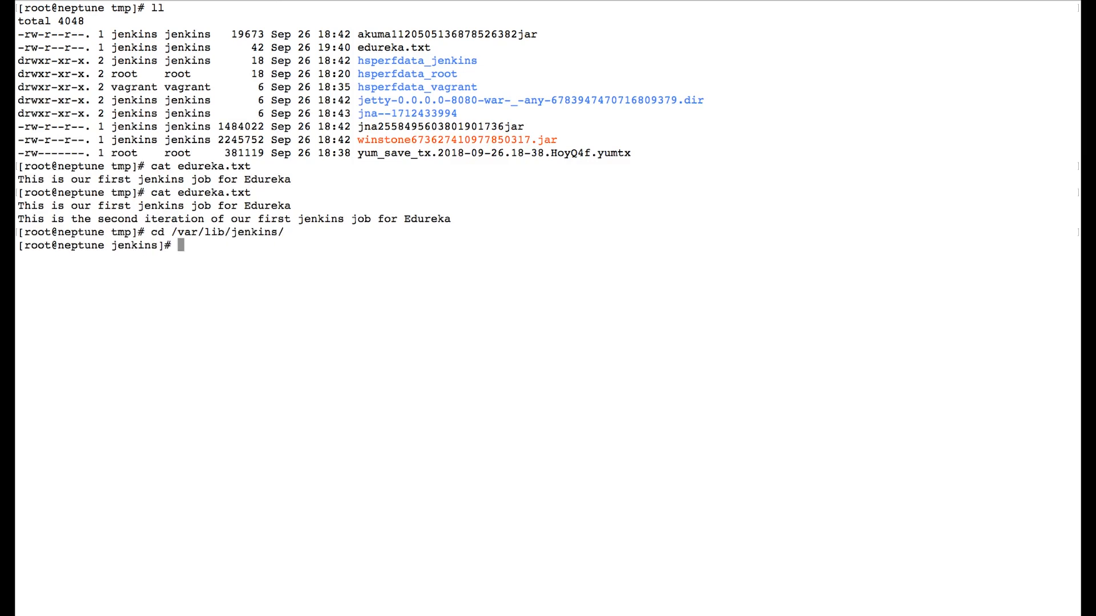
type("ll")
key("Return")
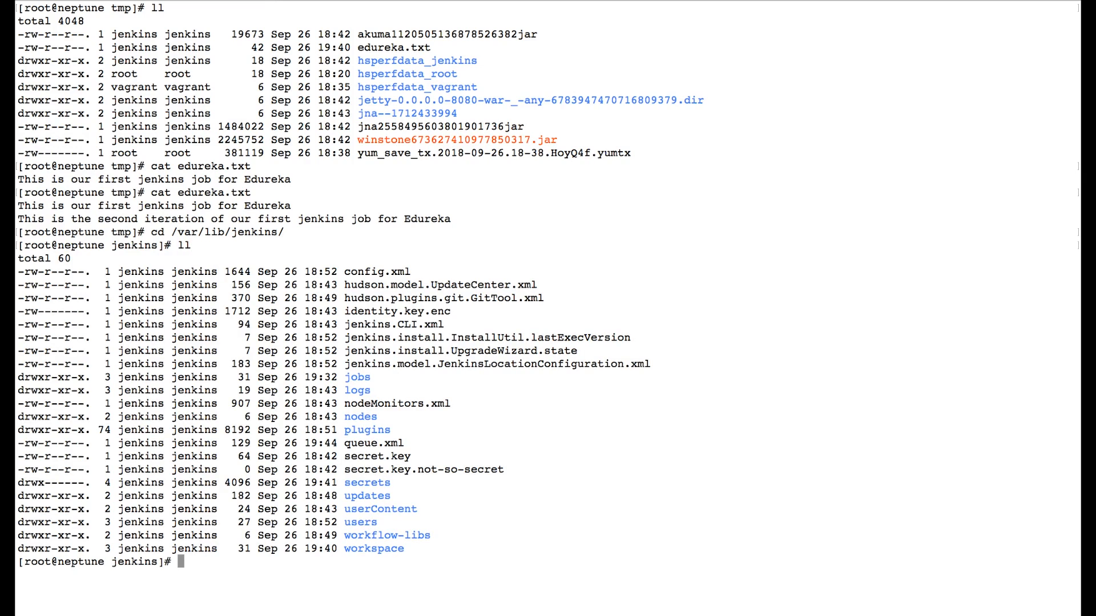
Enter the workspace directory inside the Jenkins home and list the job folders it holds
type("cd work")
key("Tab")
key("Tab")
key("BackSpace")
key("BackSpace")
key("BackSpace")
key("BackSpace")
key("BackSpace")
key("BackSpace")
key("BackSpace")
key("BackSpace")
key("BackSpace")
key("BackSpace")
key("BackSpace")
key("BackSpace")
key("BackSpace")
key("BackSpace")
key("BackSpace")
key("BackSpace")
key("BackSpace")
key("BackSpace")
key("Return")
type("ll")
key("Return")
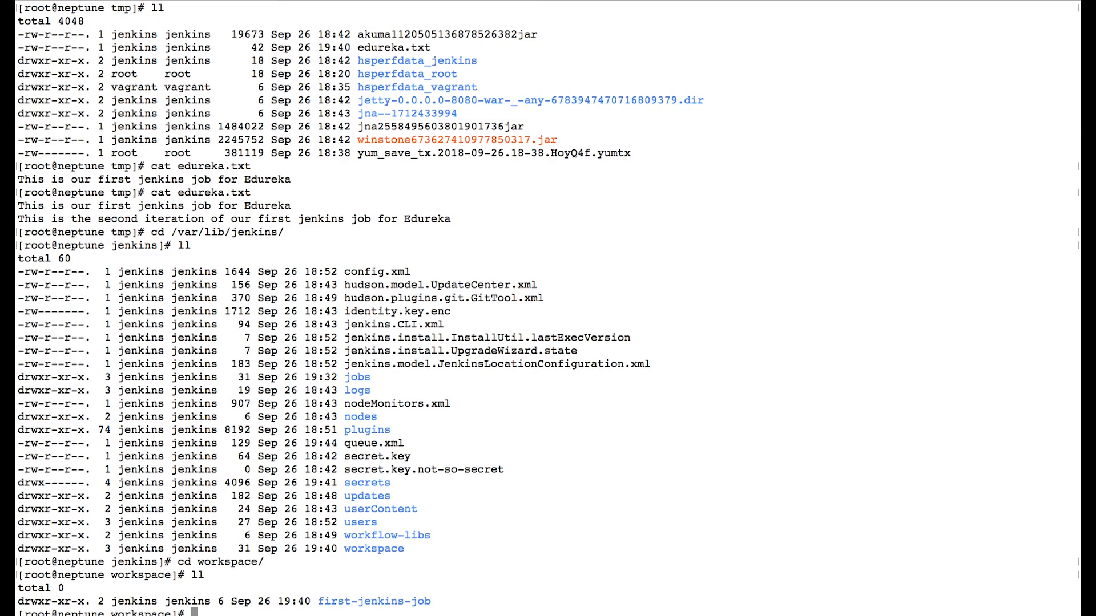
Switch to Jenkins and compare the workspace page of first-jenkins-job with the job folder listed in the terminal
left_click_drag(318, 601, 192, 614)
left_click(365, 608)
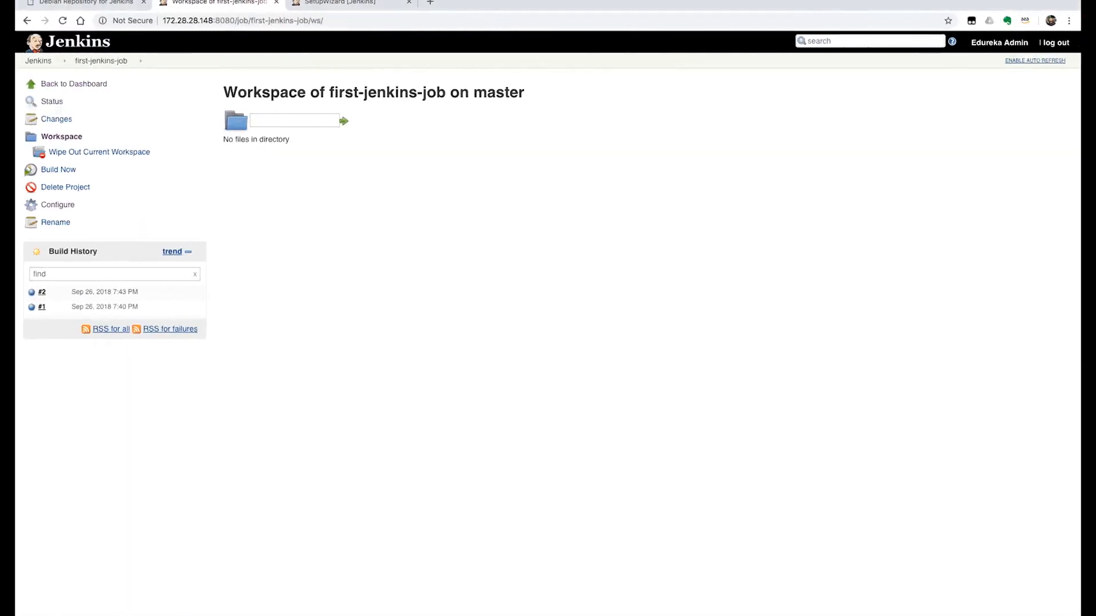
left_click_drag(330, 92, 446, 92)
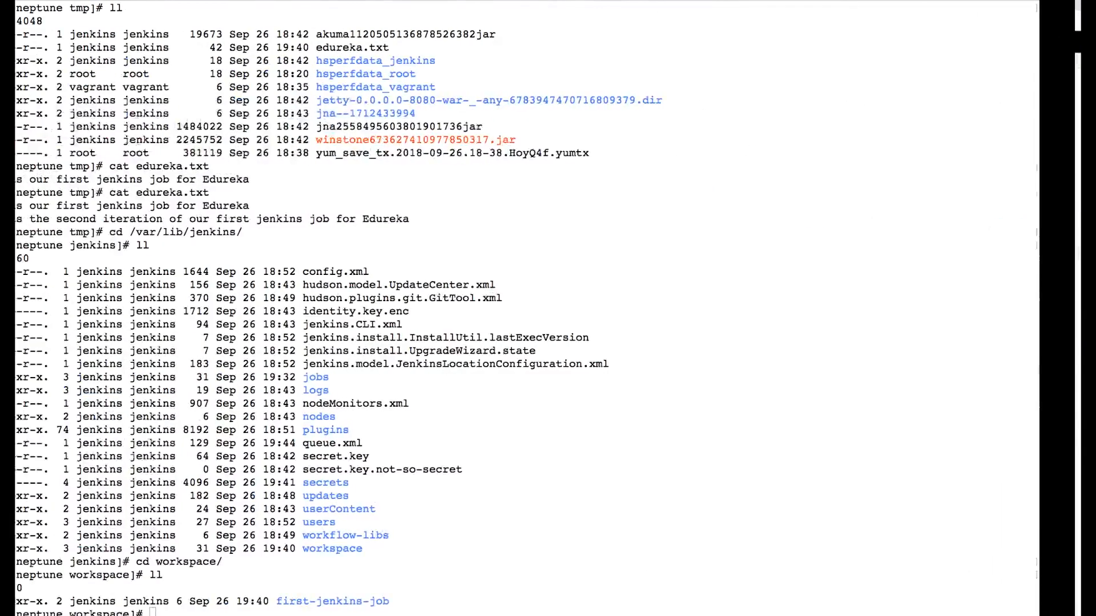
In the terminal, enter the first-jenkins-job folder inside the workspace directory, list its contents, and clear the screen
key("ctrl+l")
type("ll")
key("Return")
type("cd first-jenkins-job/")
key("Return")
type("ll")
key("Return")
type("clear")
key("Return")
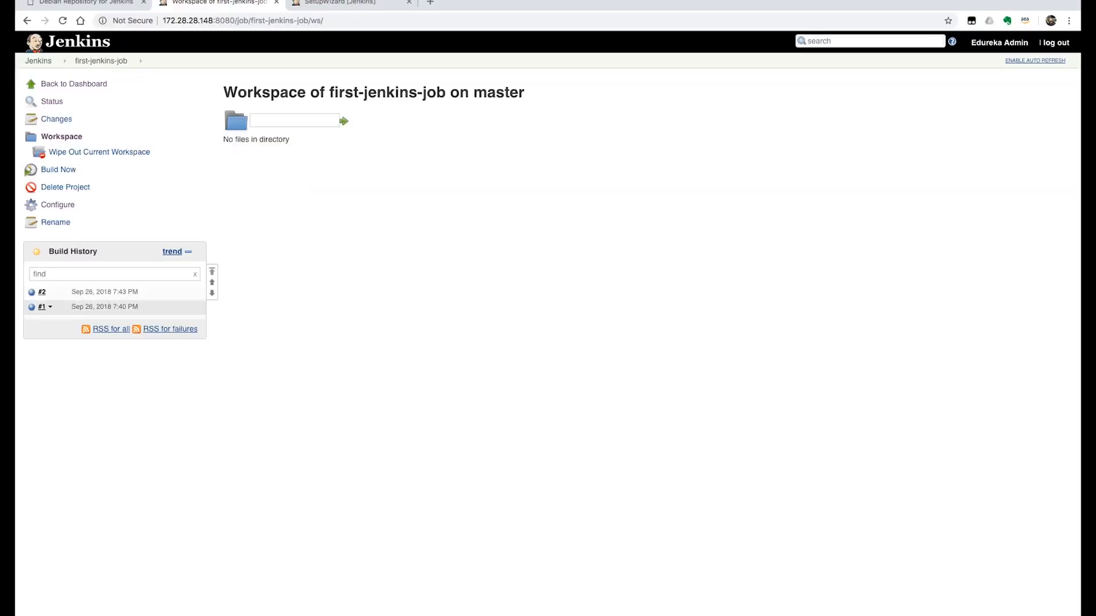
In Jenkins, open the console output of build #1 of first-jenkins-job and check the echoed message
left_click(46, 306)
left_click(85, 327)
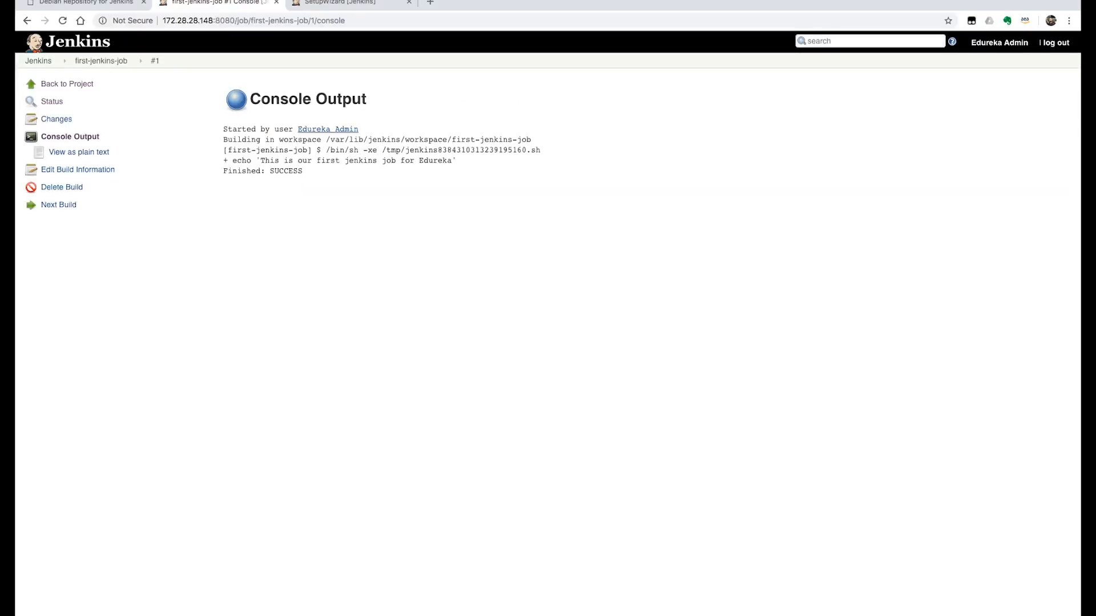
left_click_drag(260, 160, 449, 161)
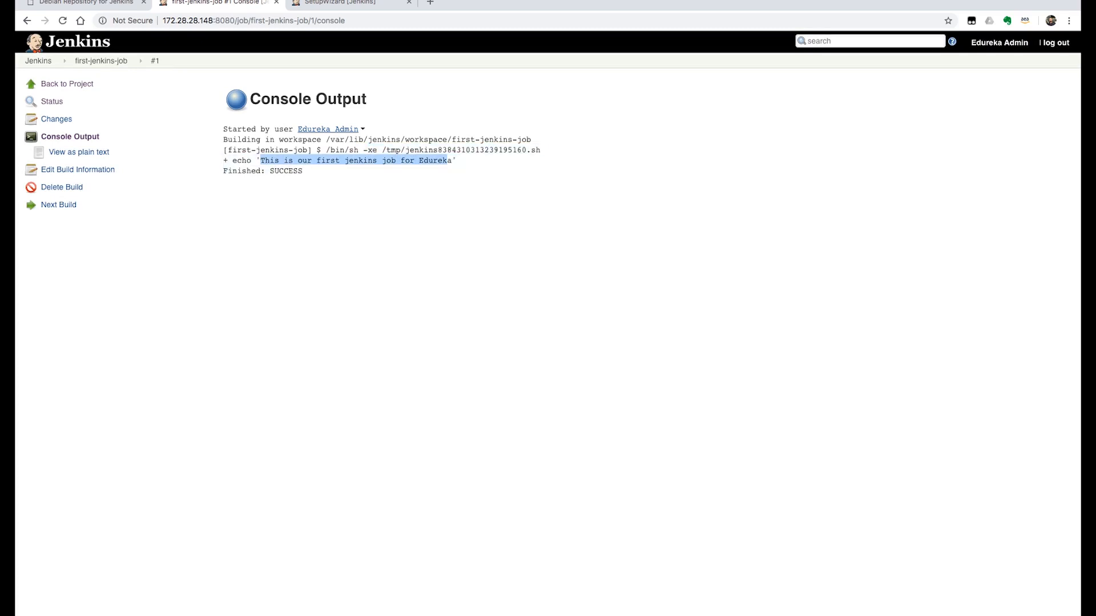
Go back to the first-jenkins-job project, open the console output of build #2, and check its echoed message
left_click(101, 61)
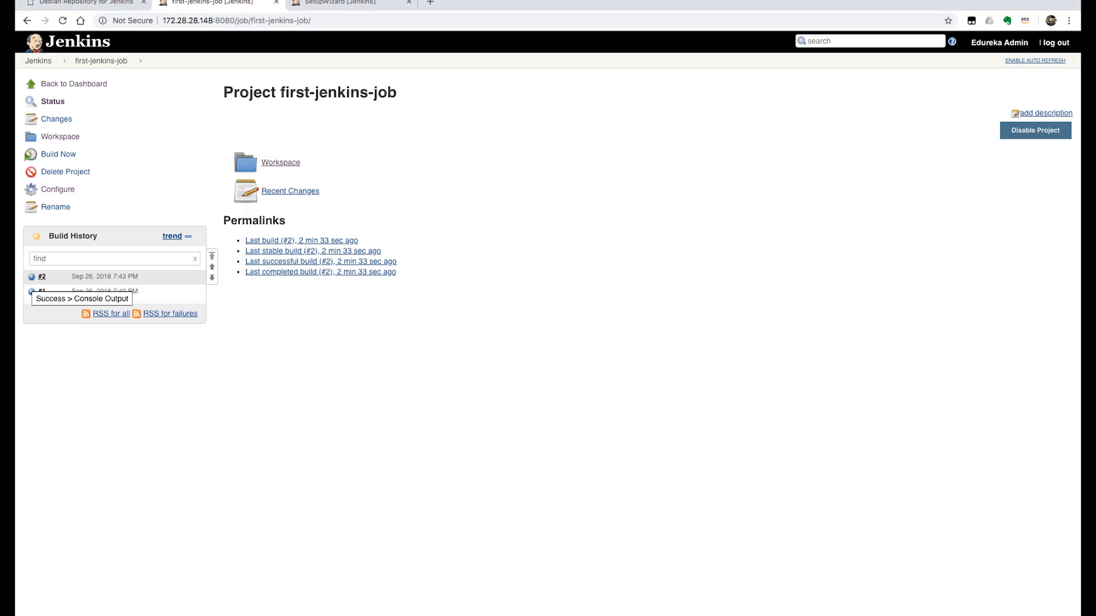
left_click(32, 277)
left_click_drag(260, 160, 564, 160)
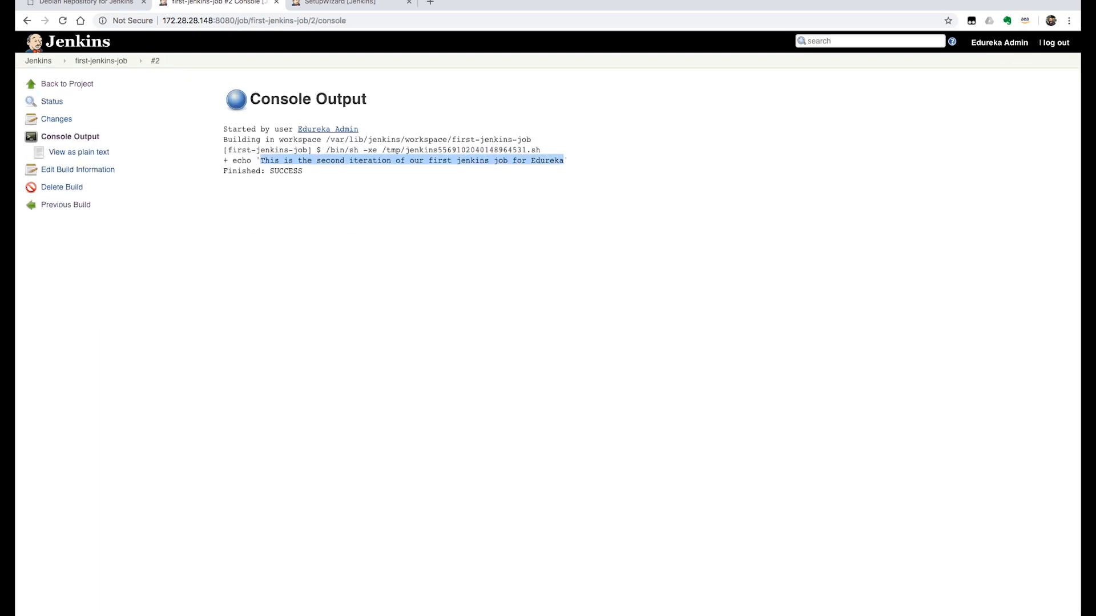
left_click(564, 161)
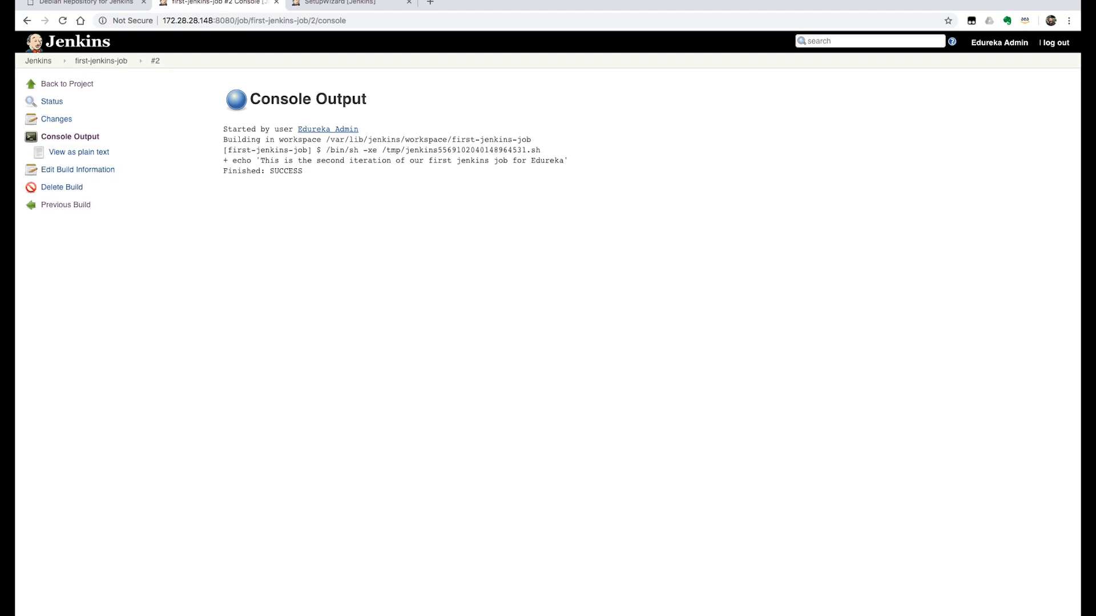